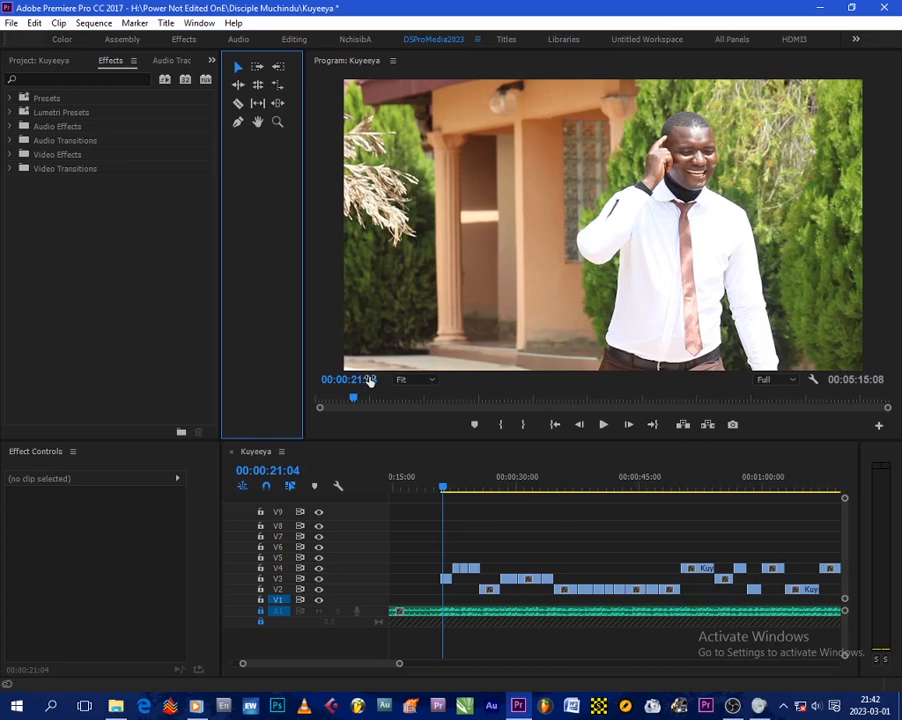
- Move the clips on tracks V2 and V3 near the start of the sequence up onto track V4
click(398, 664)
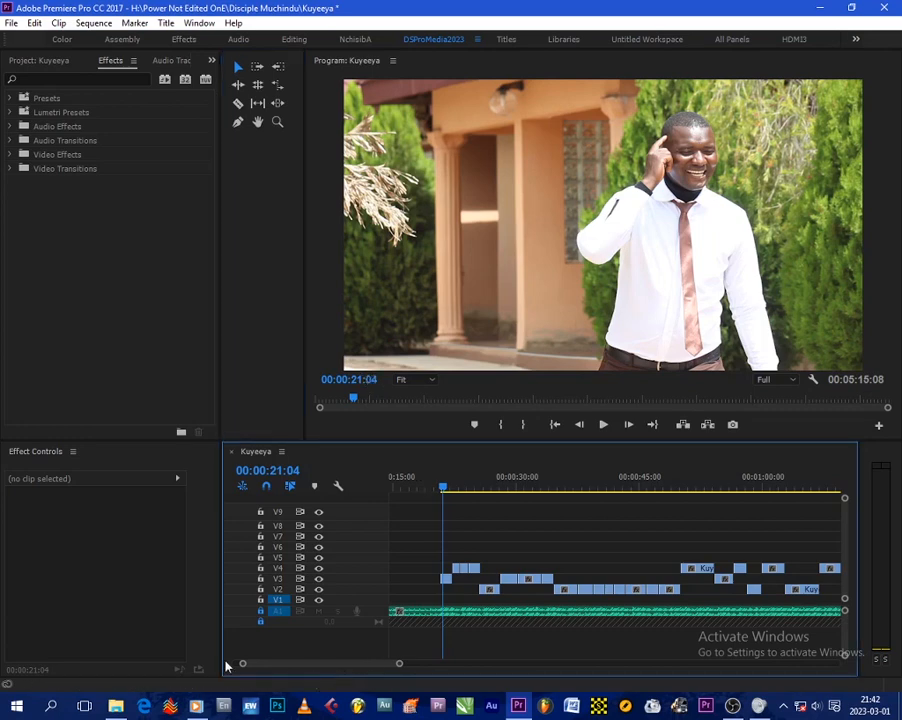
drag(243, 665, 285, 666)
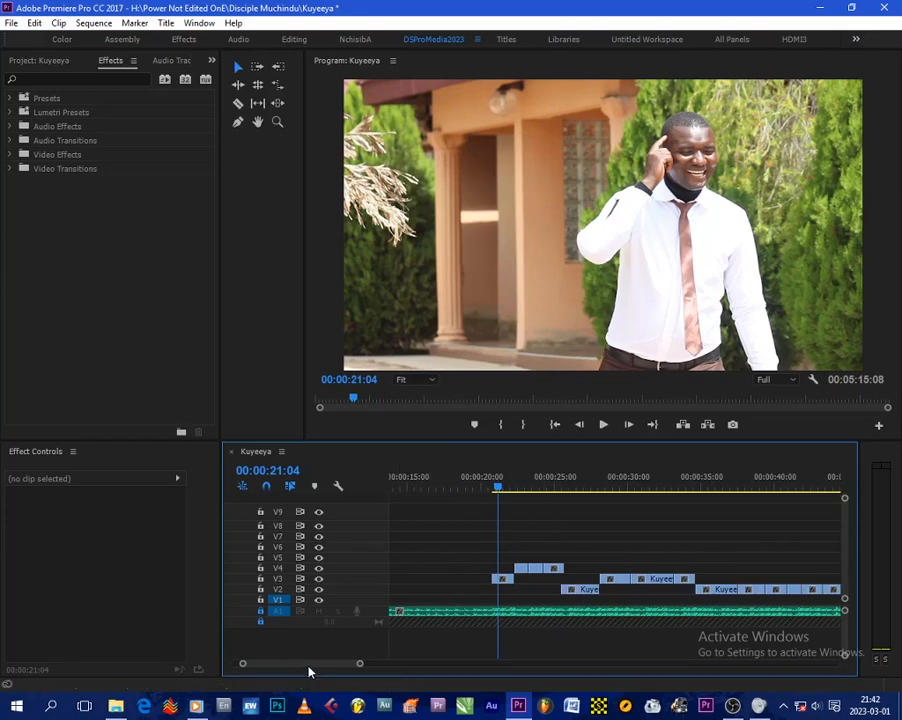
drag(309, 670, 334, 666)
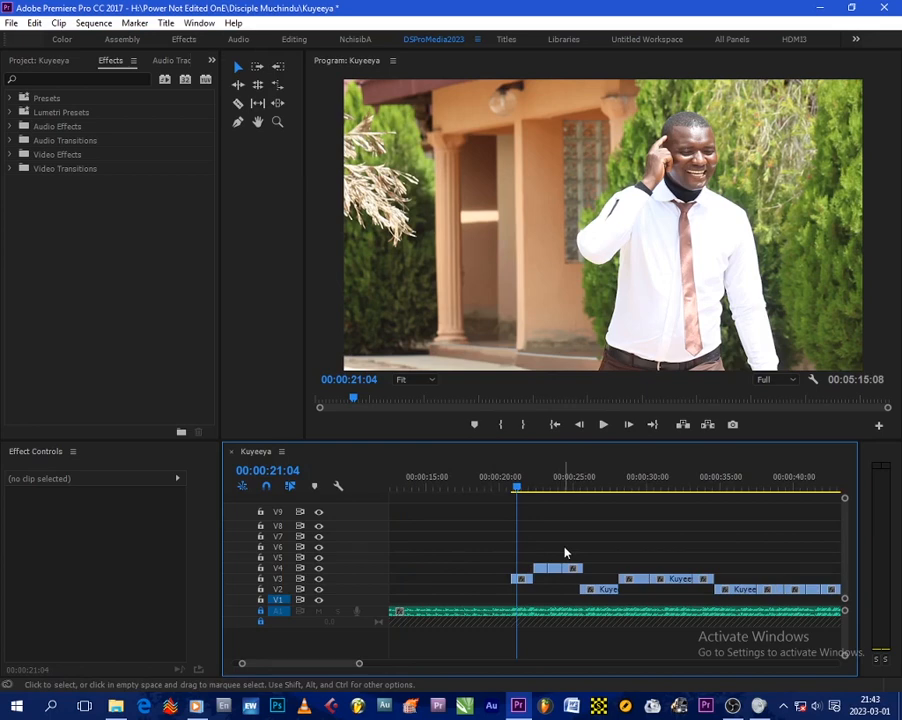
key(equal)
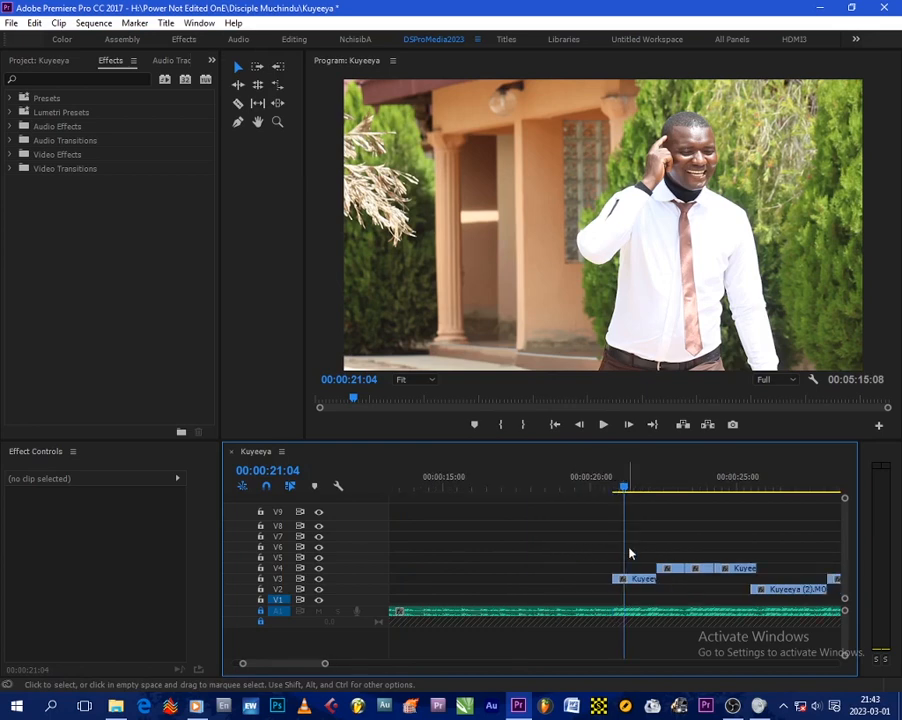
drag(302, 664, 305, 663)
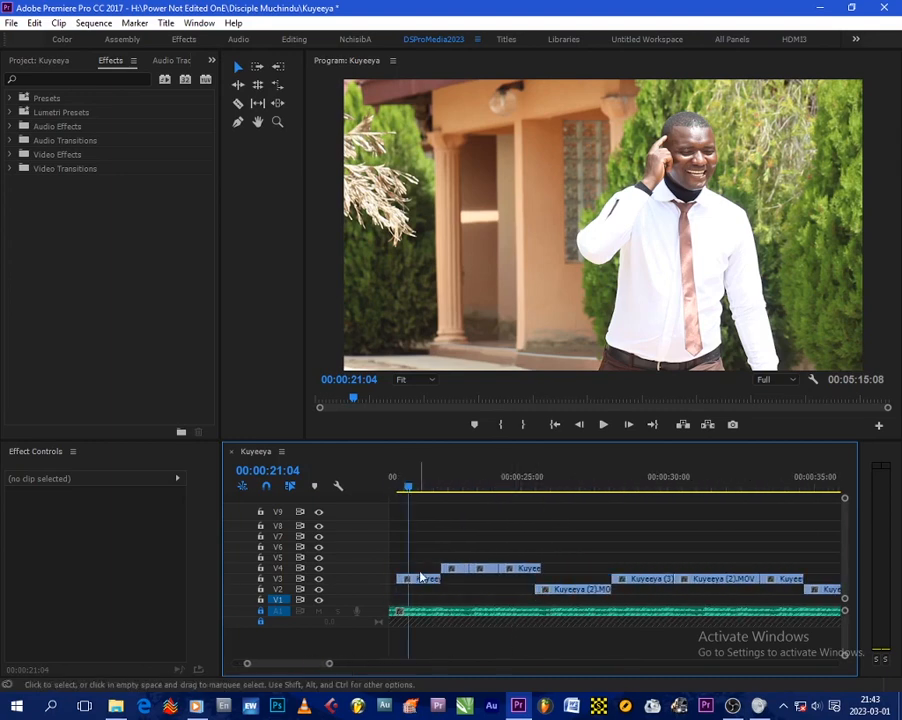
drag(426, 578, 426, 570)
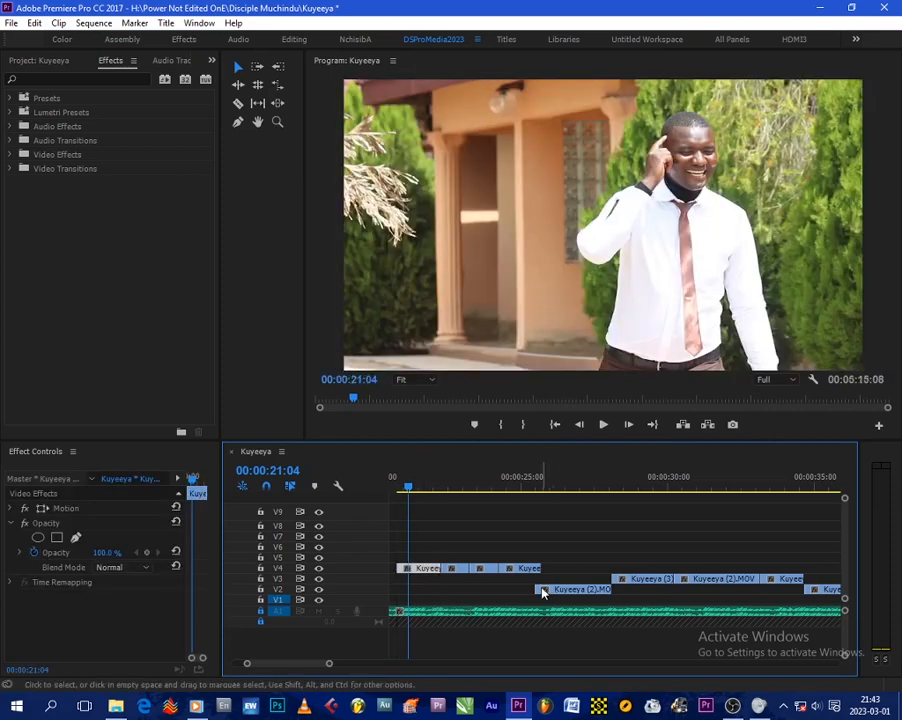
drag(538, 570, 559, 570)
drag(628, 581, 631, 570)
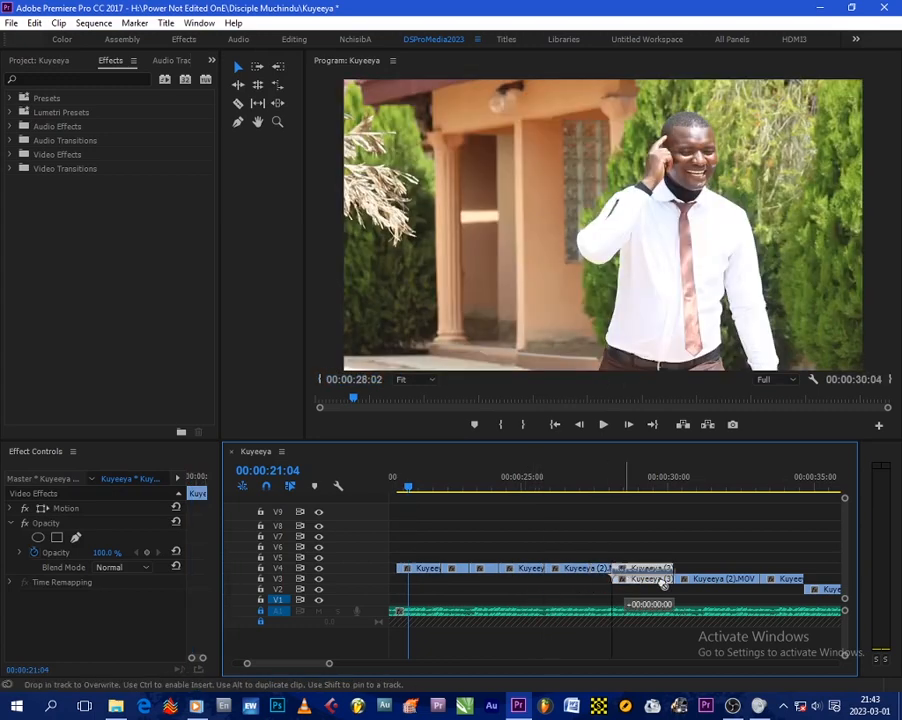
drag(695, 582, 697, 572)
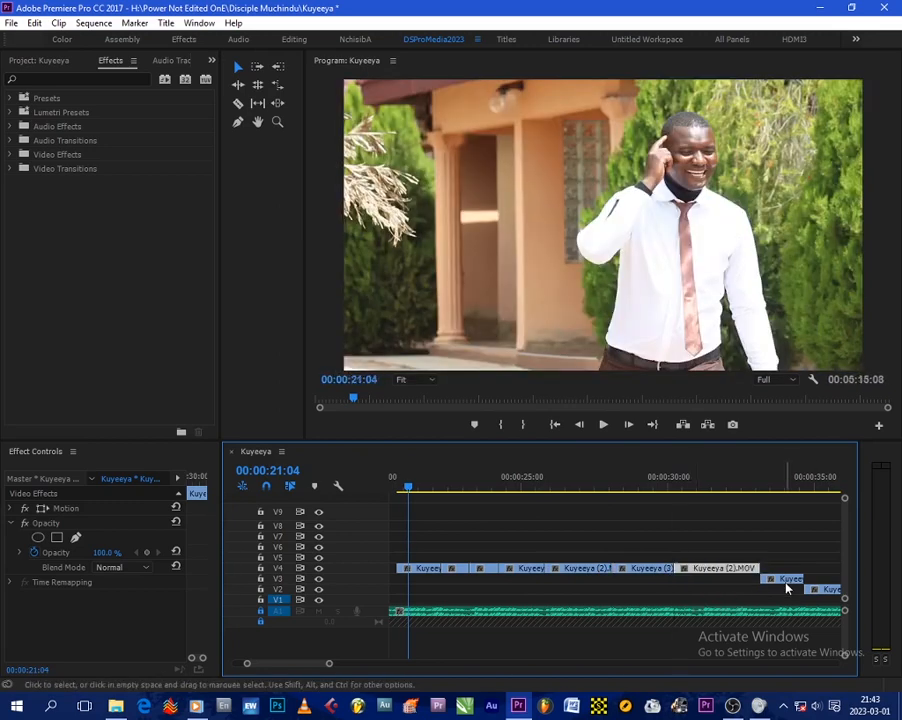
mouse_move(786, 583)
mouse_down()
mouse_move(808, 584)
mouse_move(785, 573)
mouse_up()
- Move the remaining V2 and V3 clips further along the timeline up onto track V4
scroll(610, 552, down, 2)
click(640, 536)
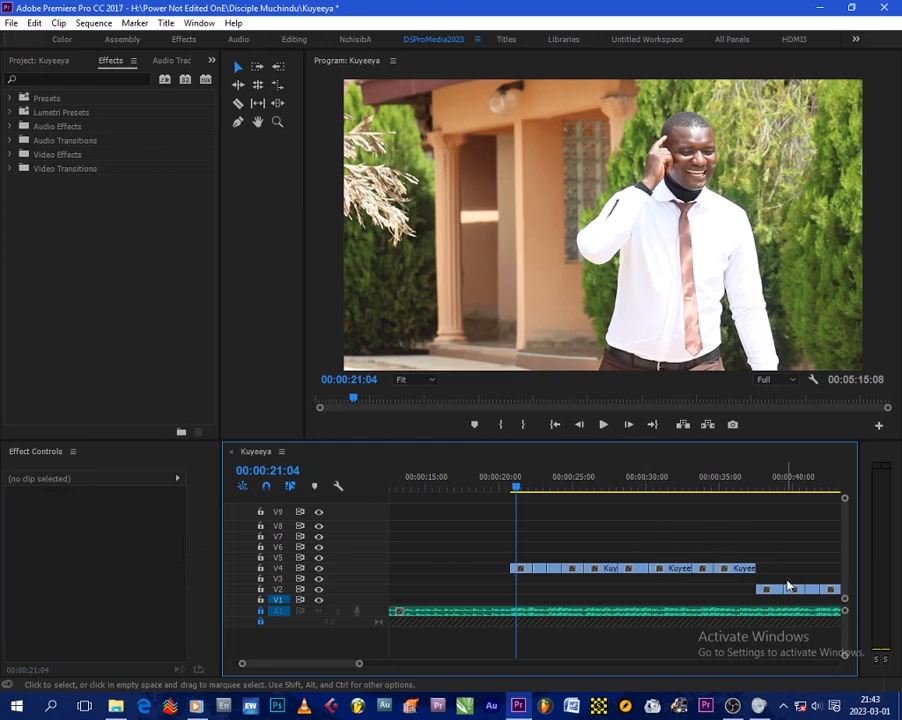
scroll(774, 579, down, 2)
drag(664, 588, 742, 566)
scroll(746, 544, down, 2)
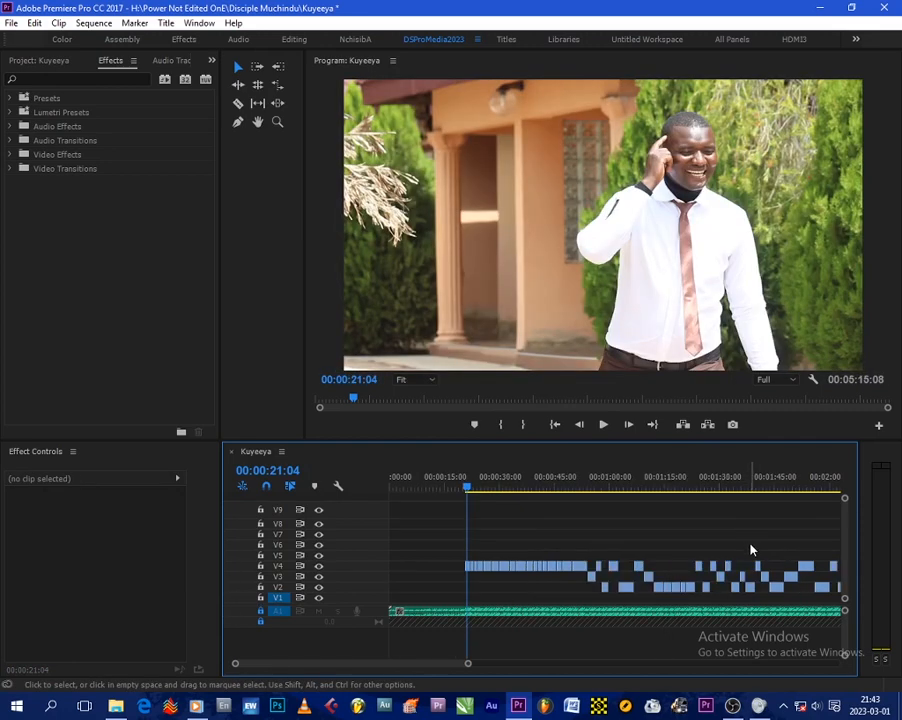
click(597, 580)
drag(594, 577, 646, 567)
click(605, 587)
click(520, 524)
- Zoom the timeline and play back the sequence to review the clips on V4
key(equal)
key(equal)
key(minus)
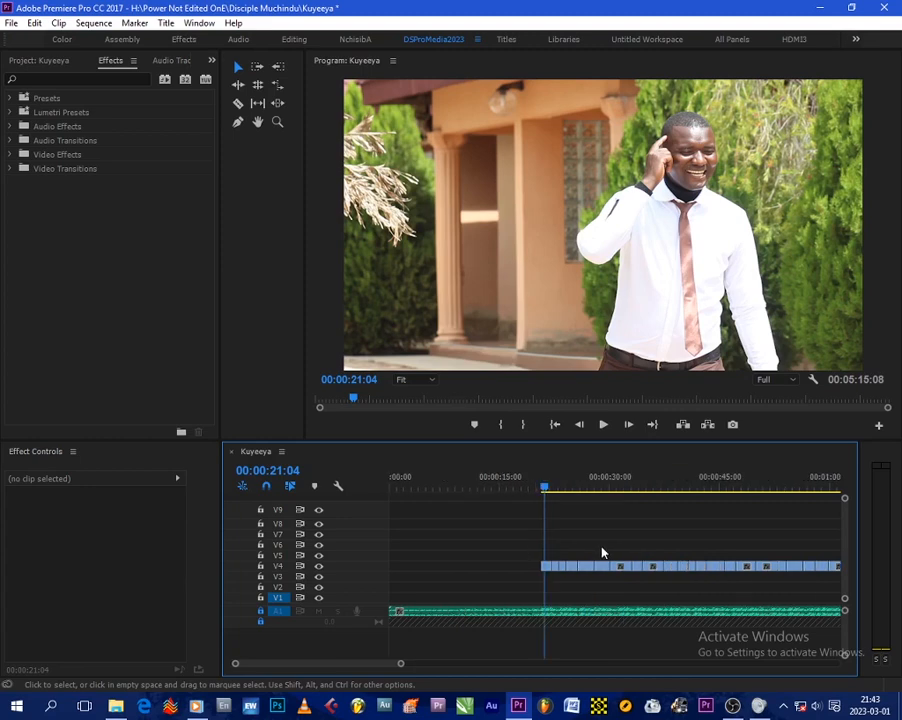
key(equal)
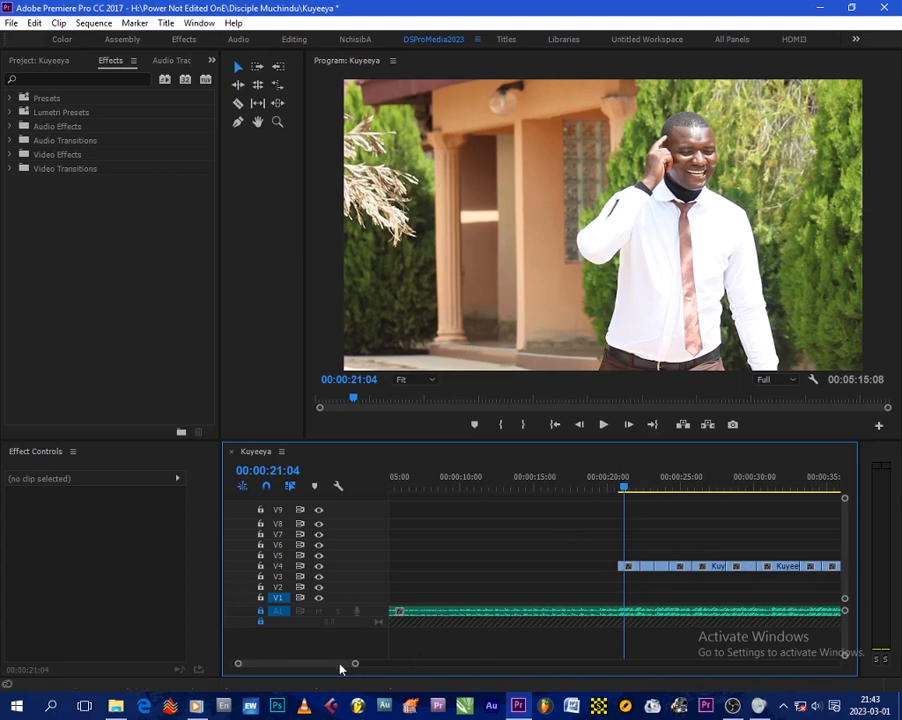
scroll(340, 669, down, 3)
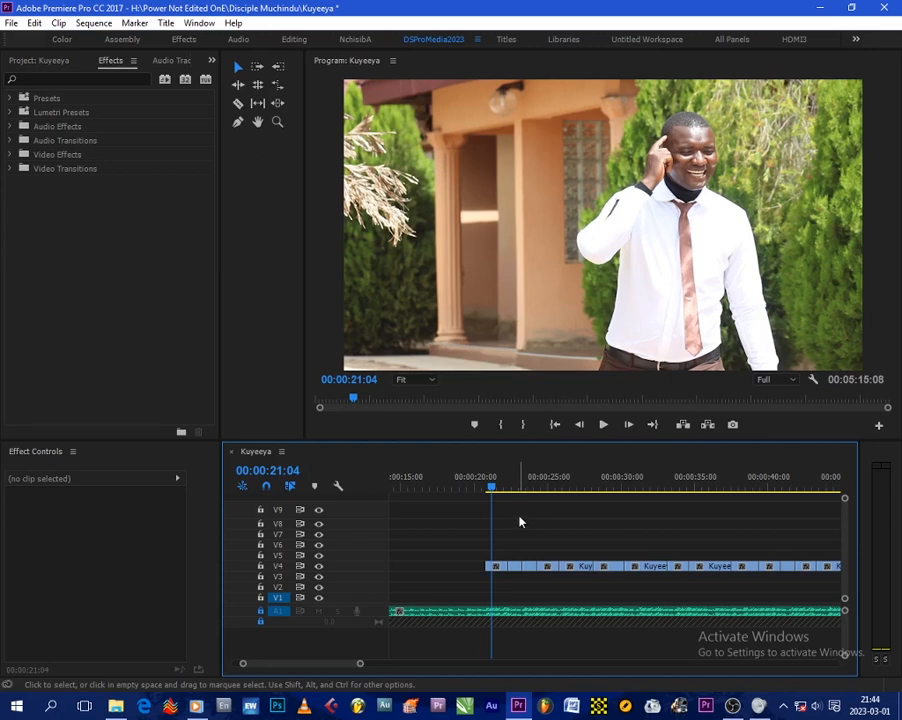
key(space)
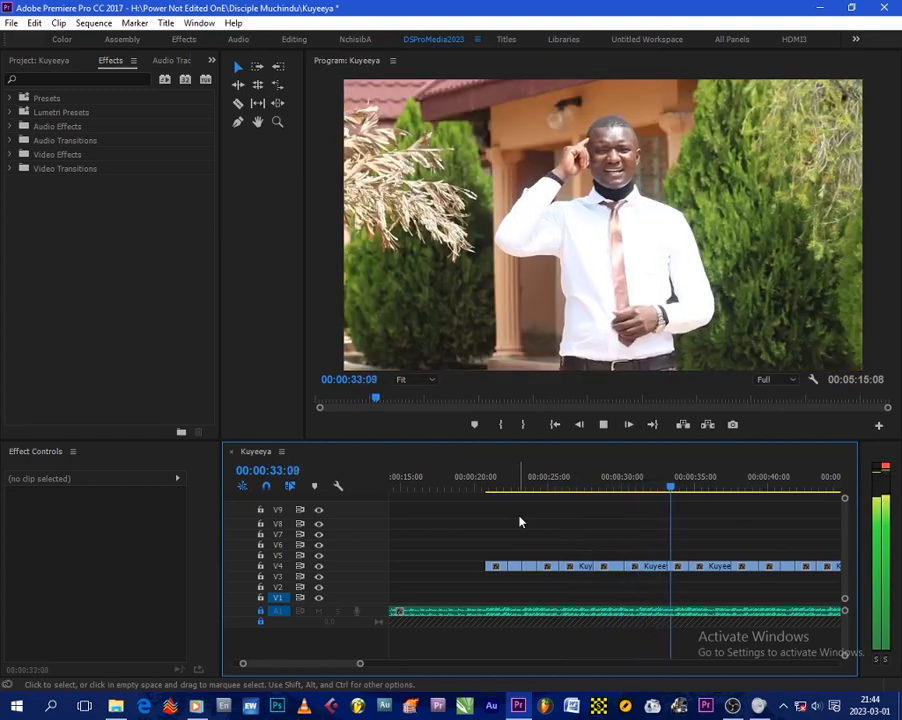
key(space)
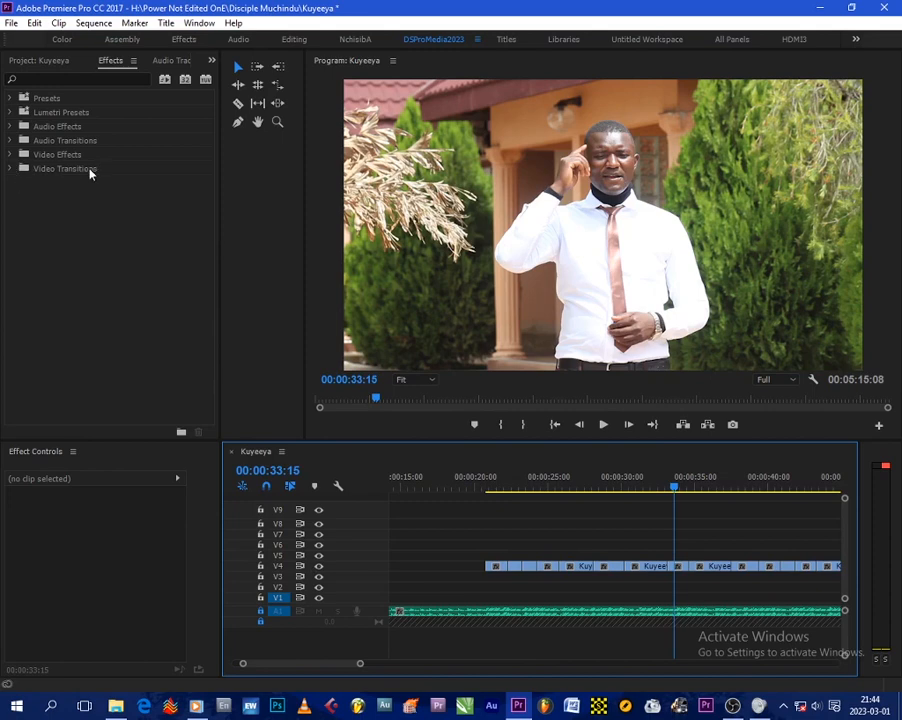
- Apply a Cross Dissolve video transition to a cut on V4 around 00:00:28
click(11, 169)
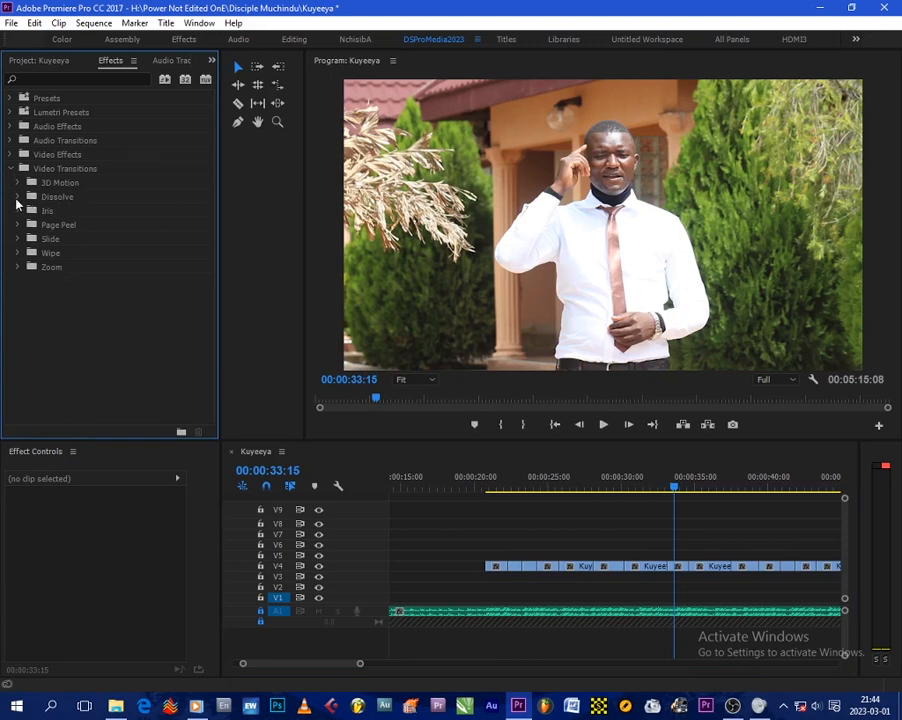
click(17, 198)
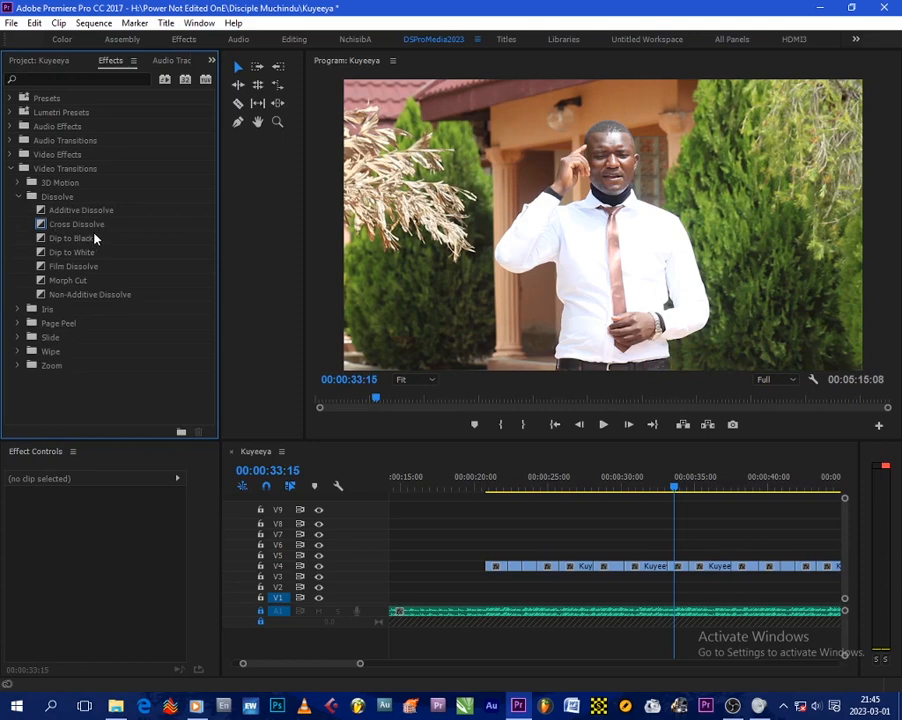
click(75, 226)
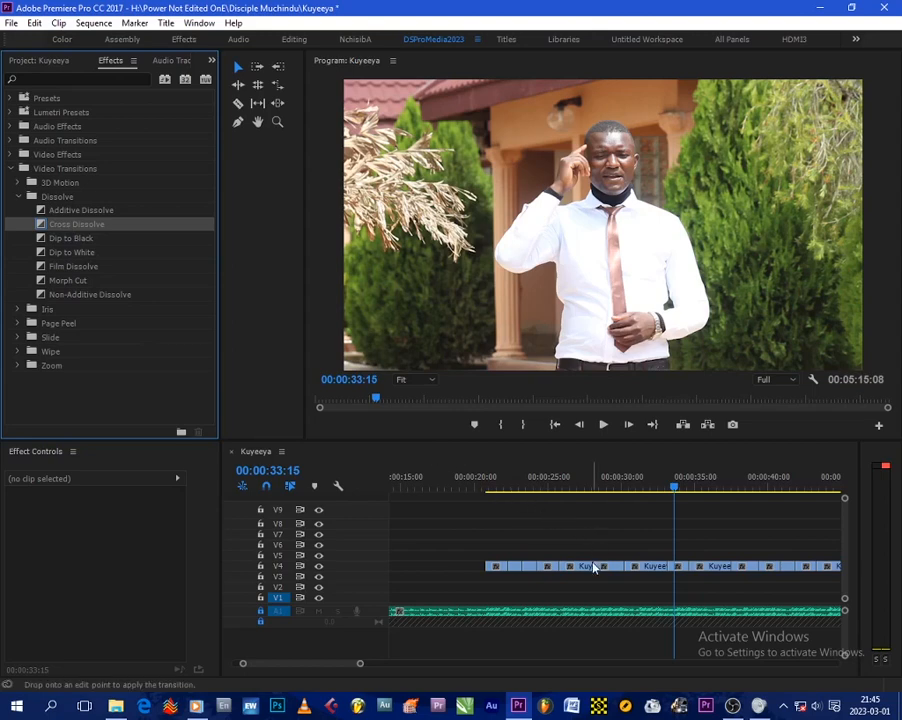
- Play back the sequence from just before the new transition
click(577, 487)
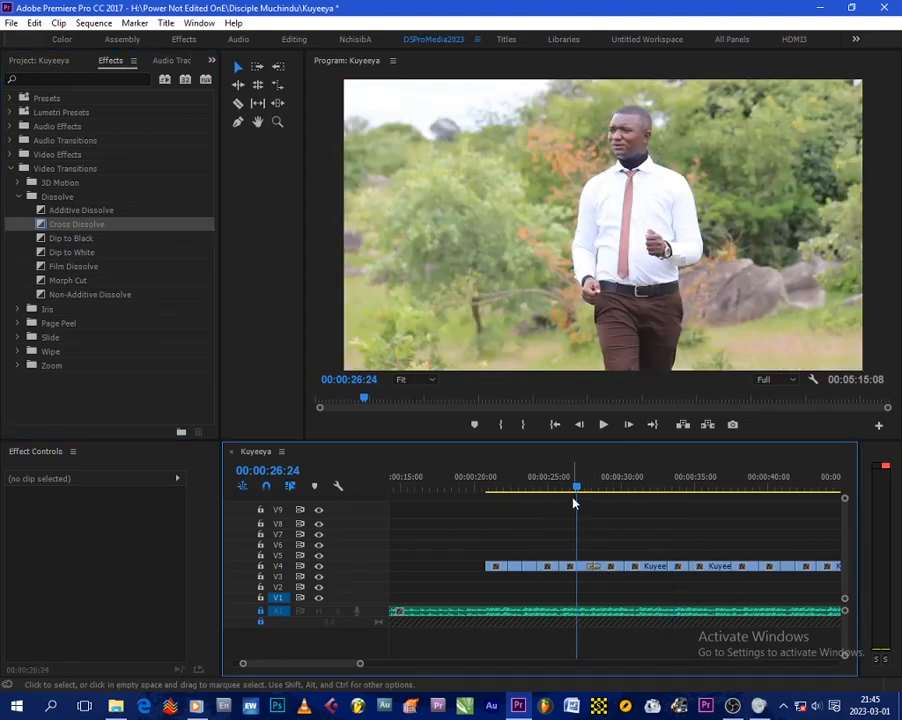
key(space)
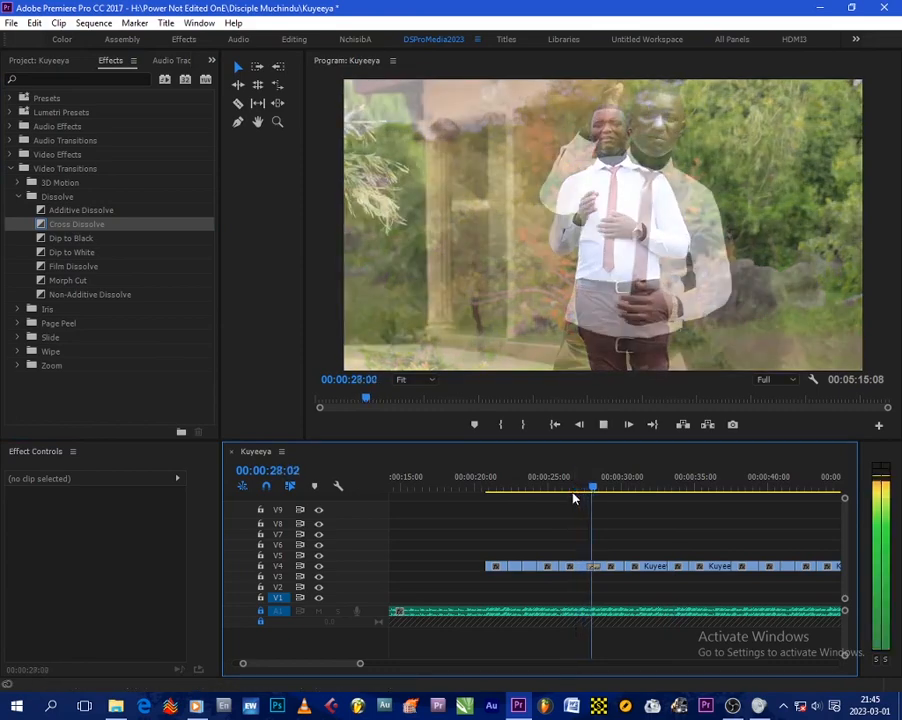
key(space)
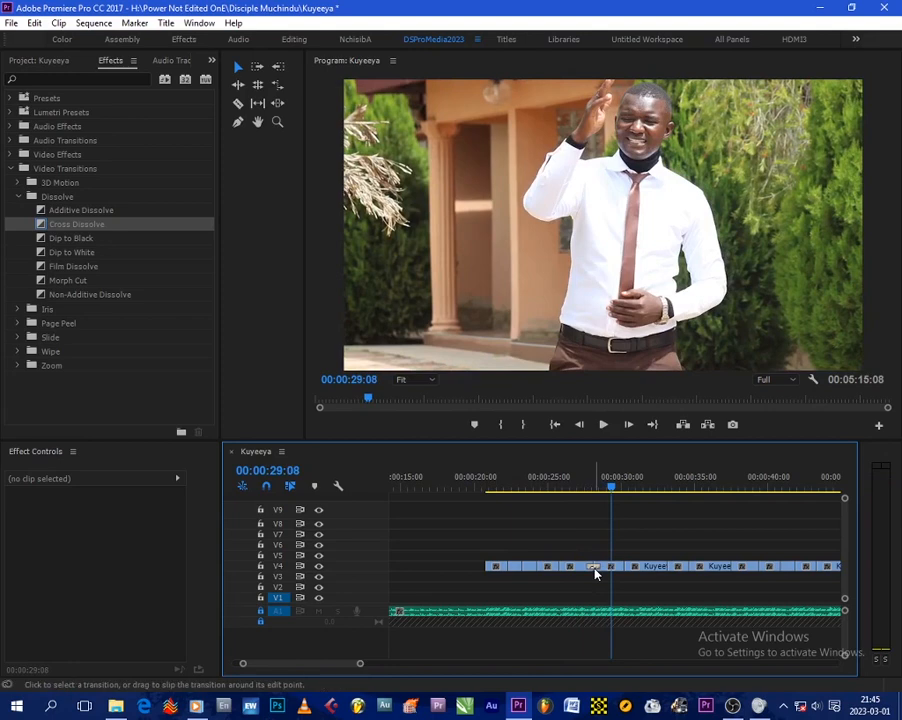
- Clear the Cross Dissolve transition from that V4 cut
click(595, 572)
right_click(595, 572)
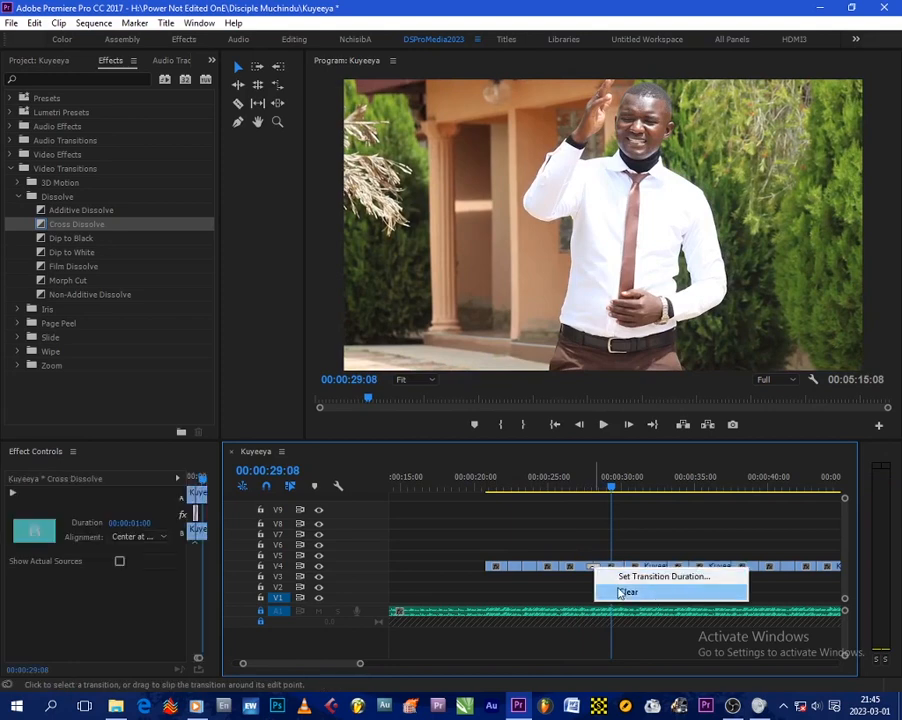
click(621, 592)
- Play back the sequence and review the cuts further along around 00:00:37
key(space)
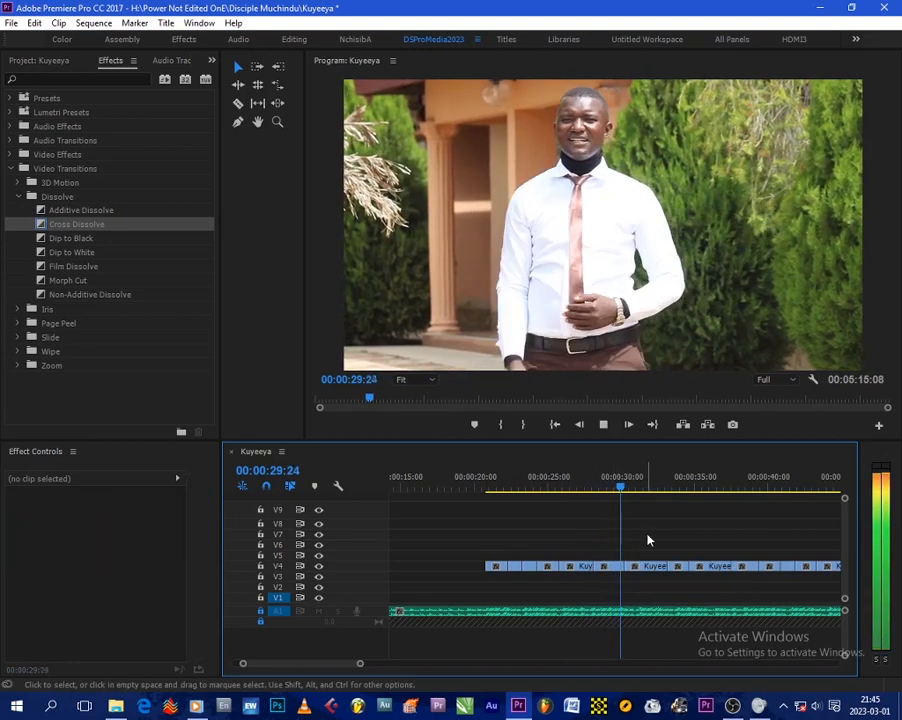
key(space)
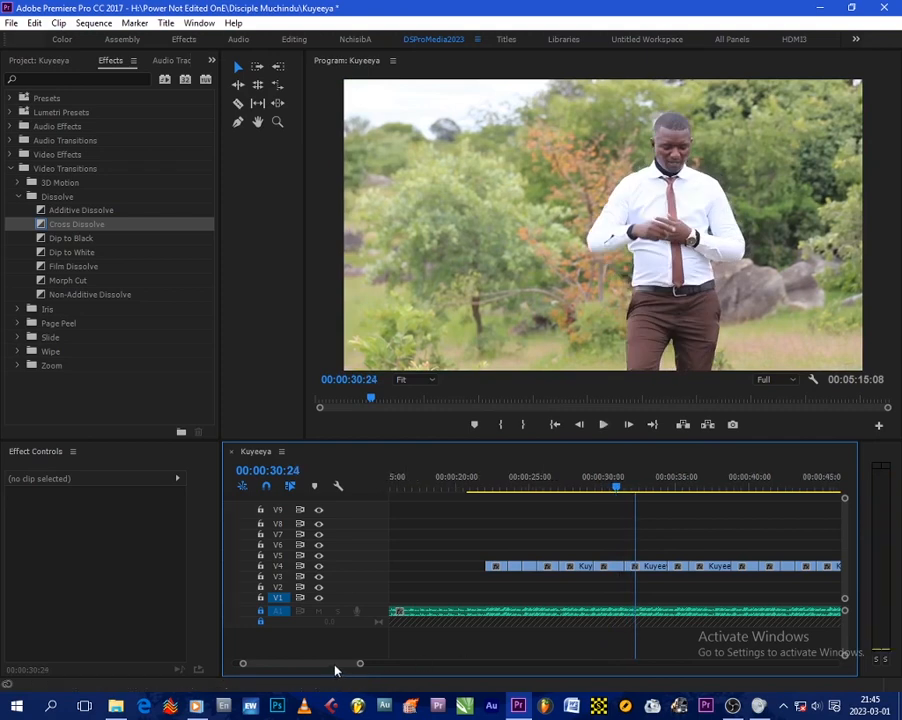
scroll(335, 670, down, 3)
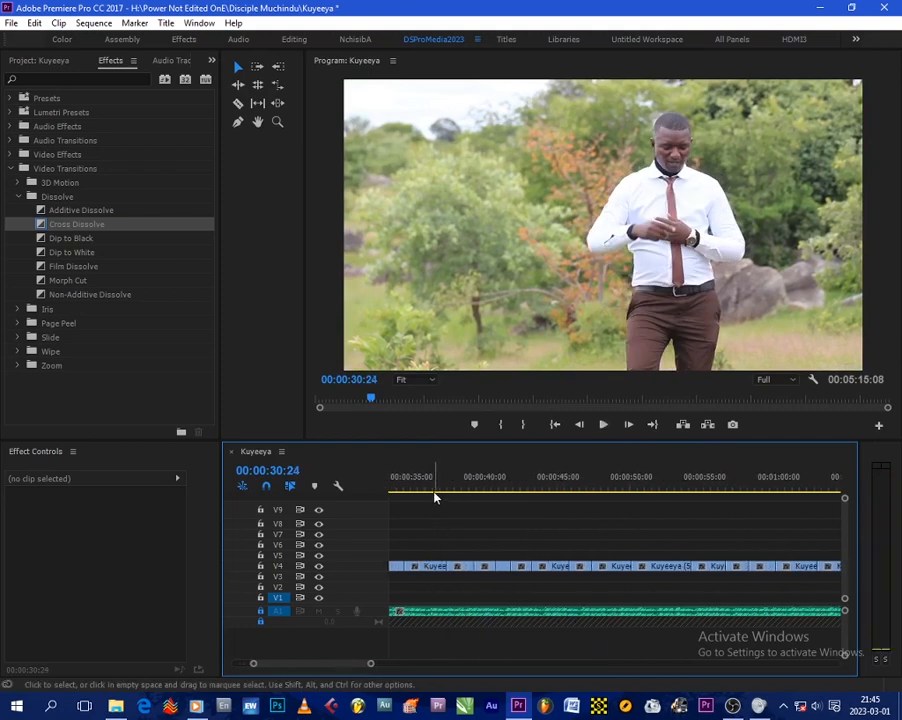
click(433, 487)
key(space)
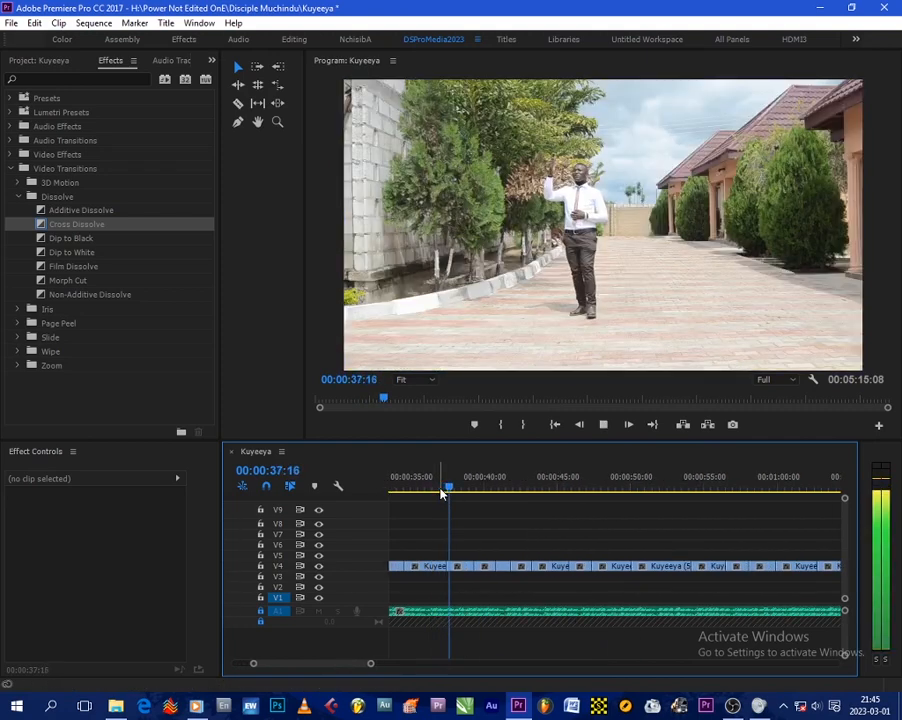
key(space)
- Apply a Cross Dissolve transition to the V4 cut near 00:00:39 and play it
drag(75, 225, 478, 568)
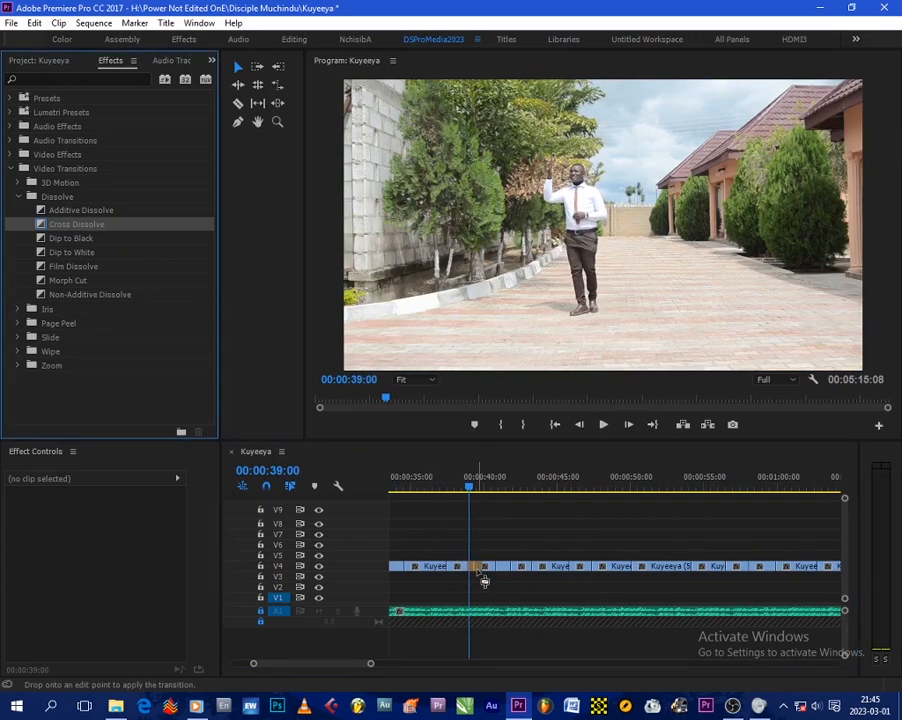
key(space)
key(space)
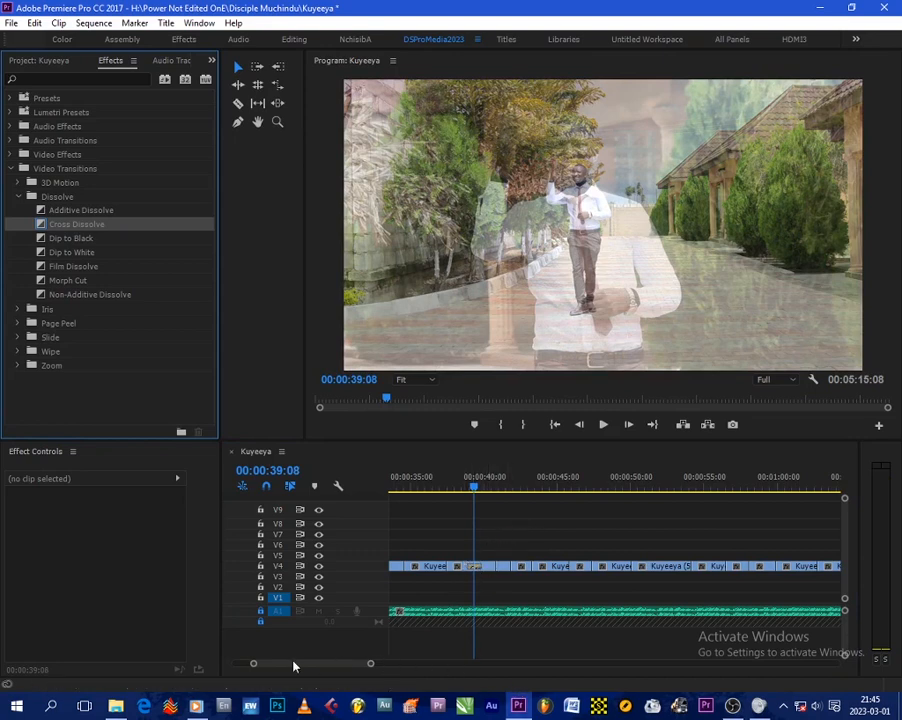
- Lengthen the Cross Dissolve at the cut near 00:00:39 by trimming its edges
drag(254, 665, 271, 665)
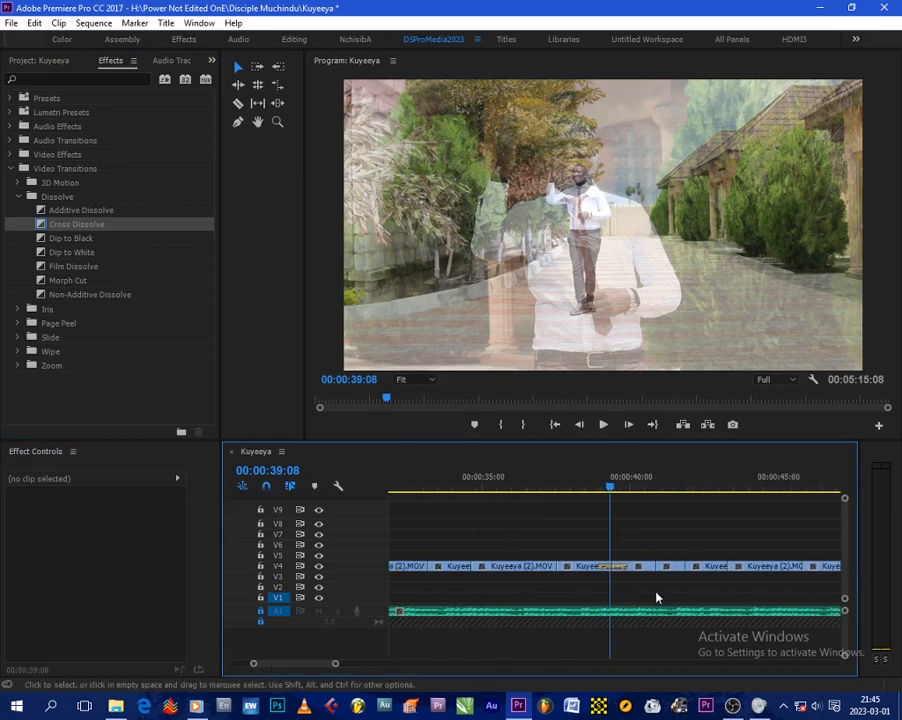
drag(628, 567, 633, 567)
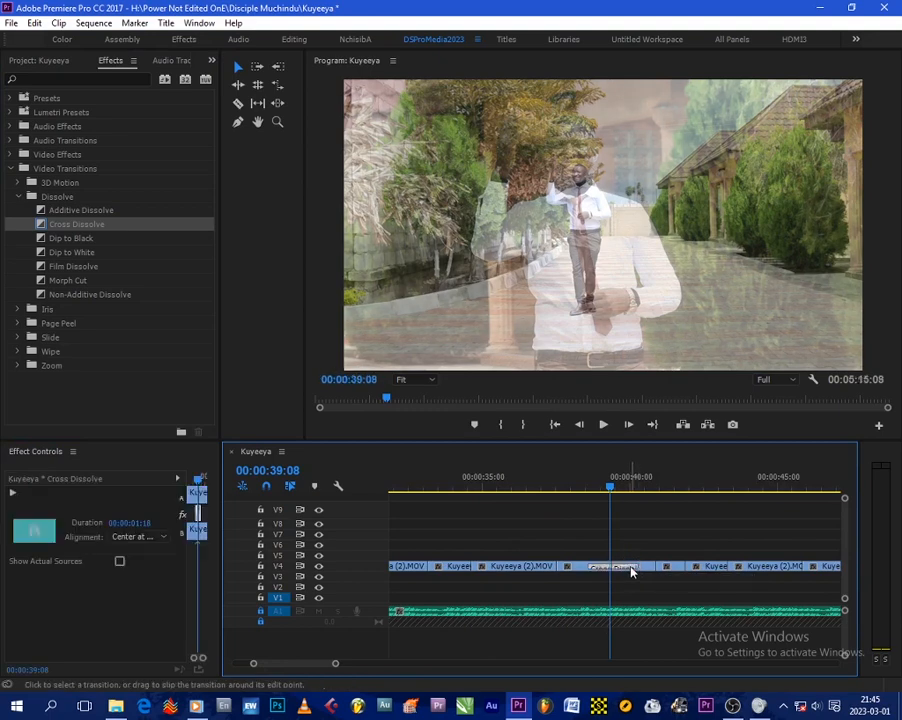
mouse_move(608, 488)
mouse_down()
mouse_move(630, 492)
mouse_move(582, 489)
mouse_move(615, 488)
mouse_up()
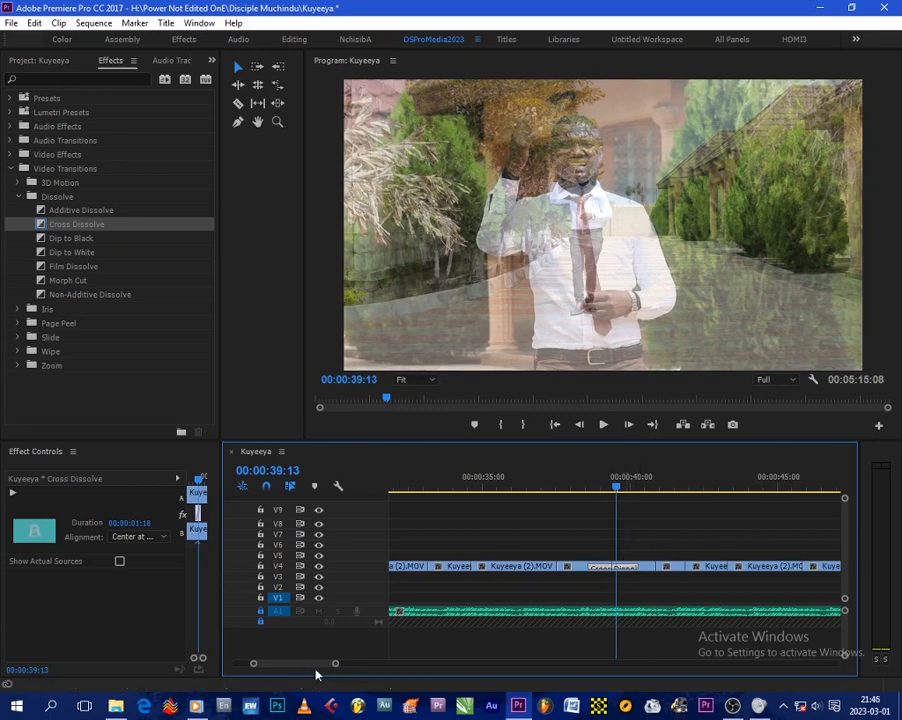
drag(336, 665, 348, 666)
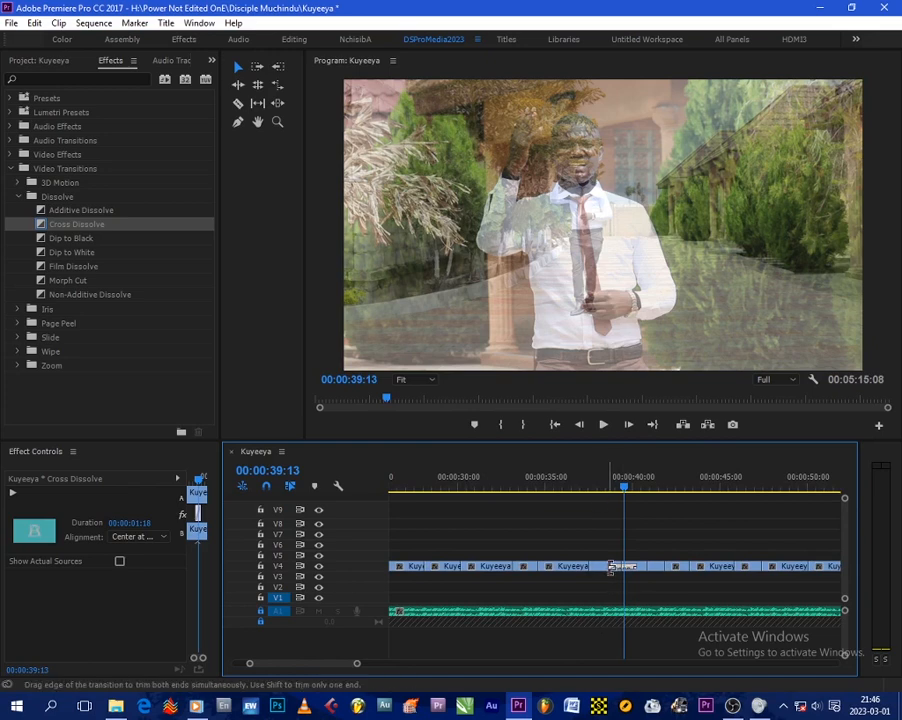
drag(609, 566, 617, 566)
click(613, 528)
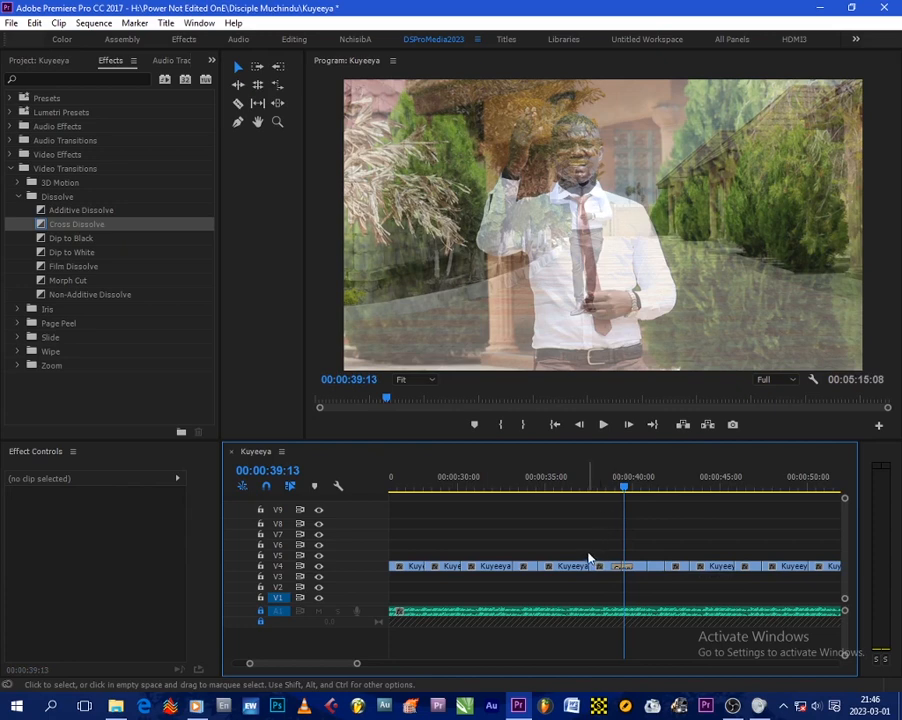
- Play back the sequence from just before the transition to preview it
click(605, 487)
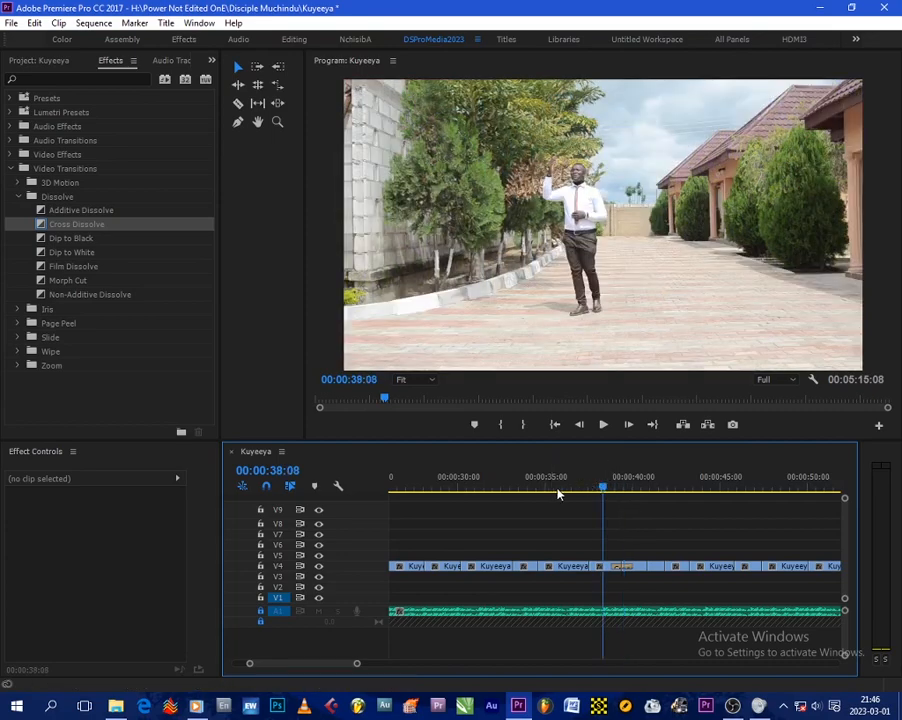
click(580, 487)
key(space)
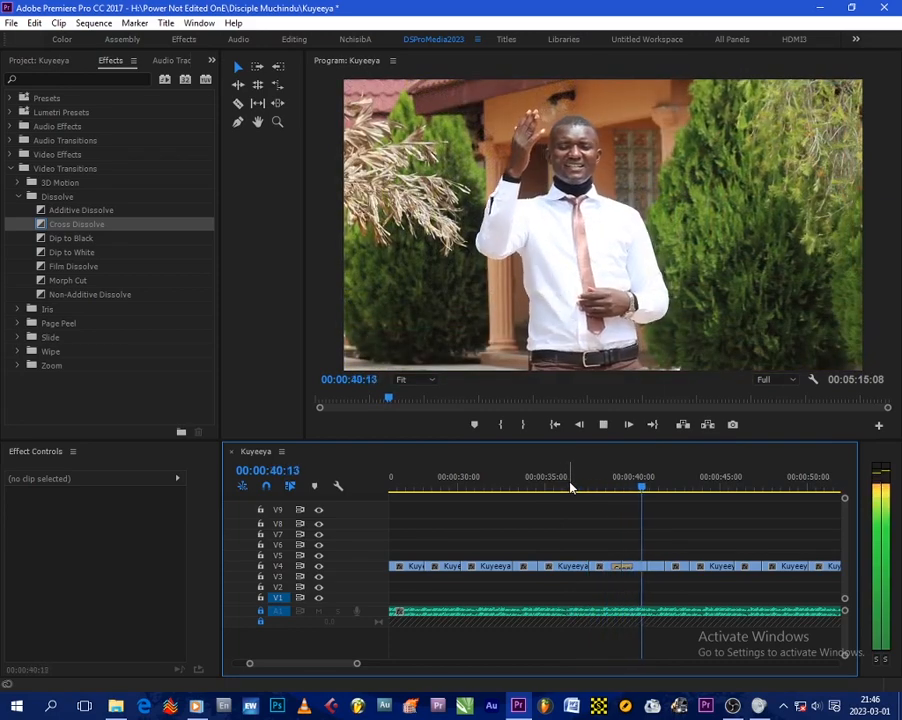
key(space)
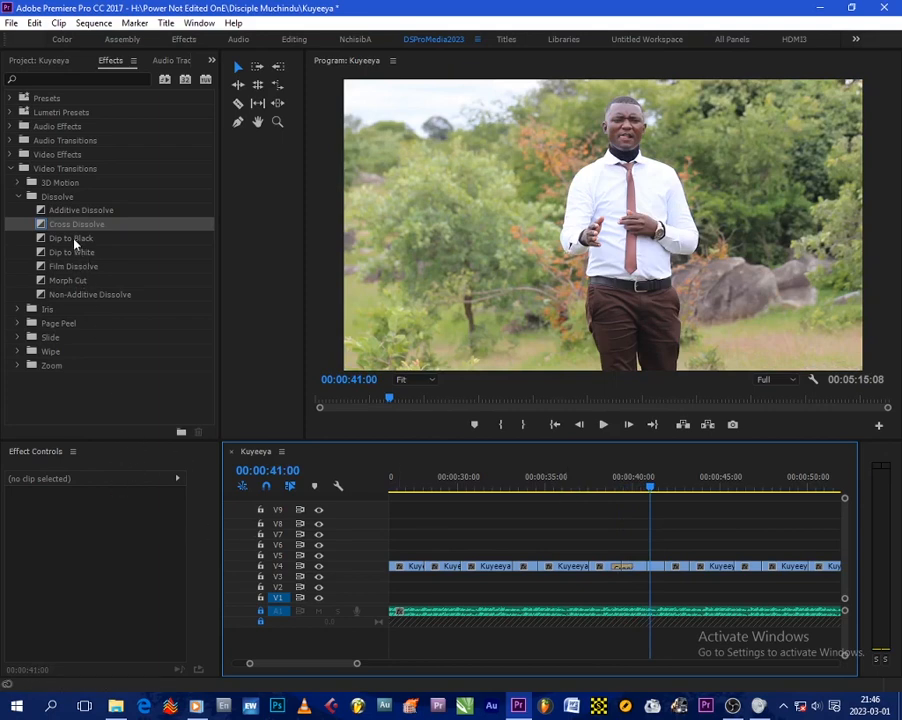
- Apply a Dip to Black transition to the V4 cut near 00:00:38 and play it back
drag(75, 243, 588, 570)
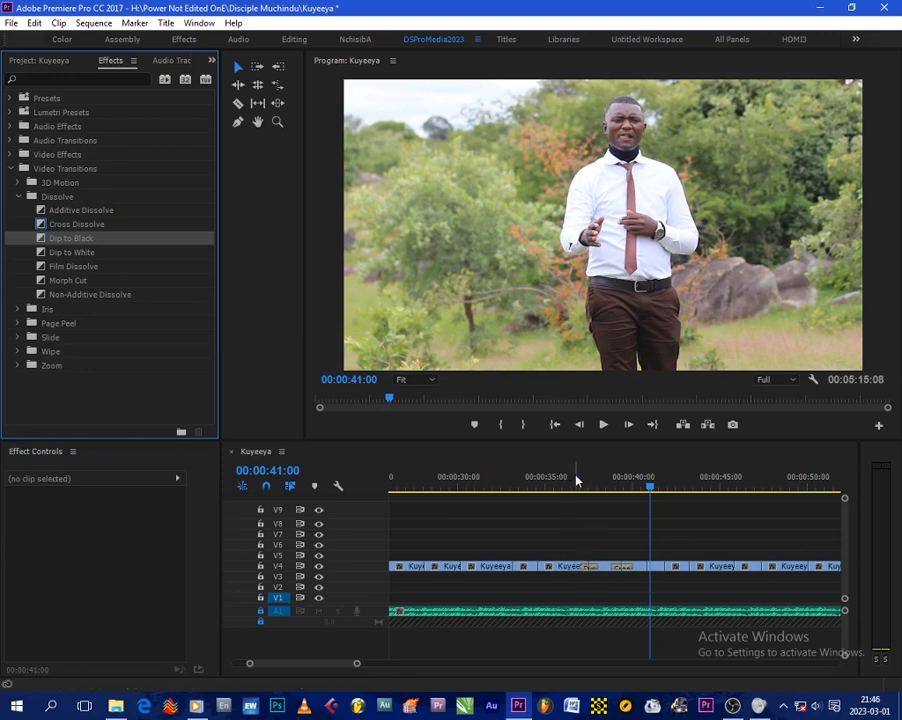
click(571, 484)
key(space)
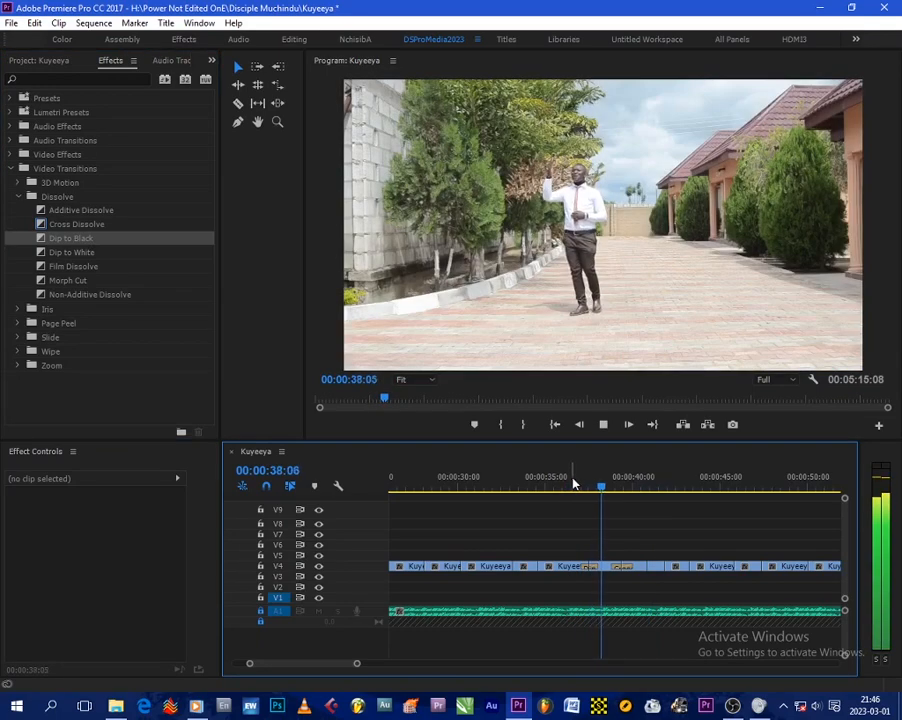
key(space)
- Clear the Dip to Black transition from that cut
click(590, 567)
right_click(590, 567)
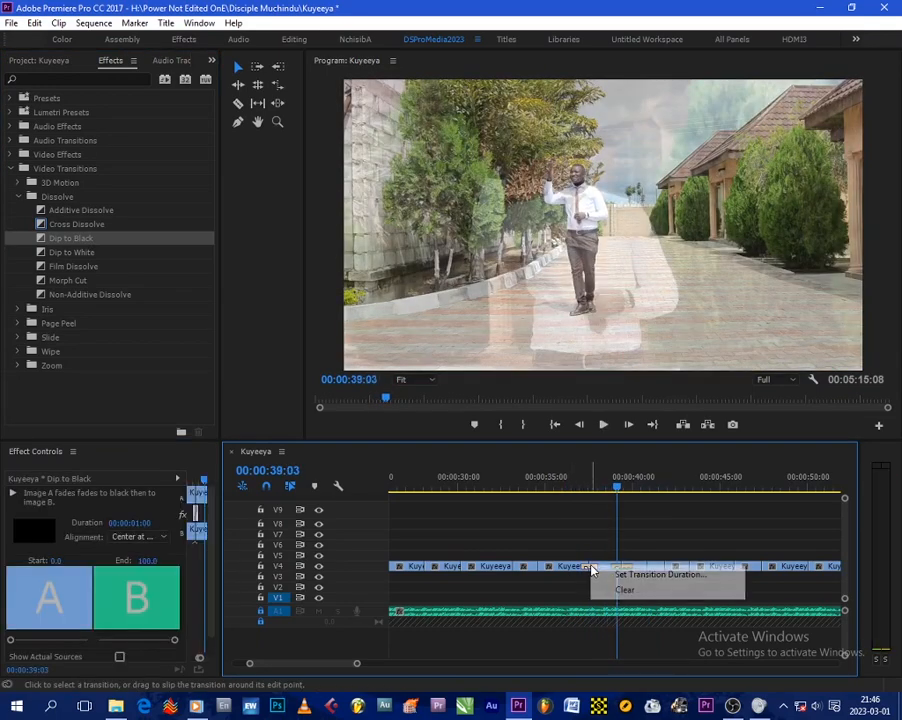
click(608, 585)
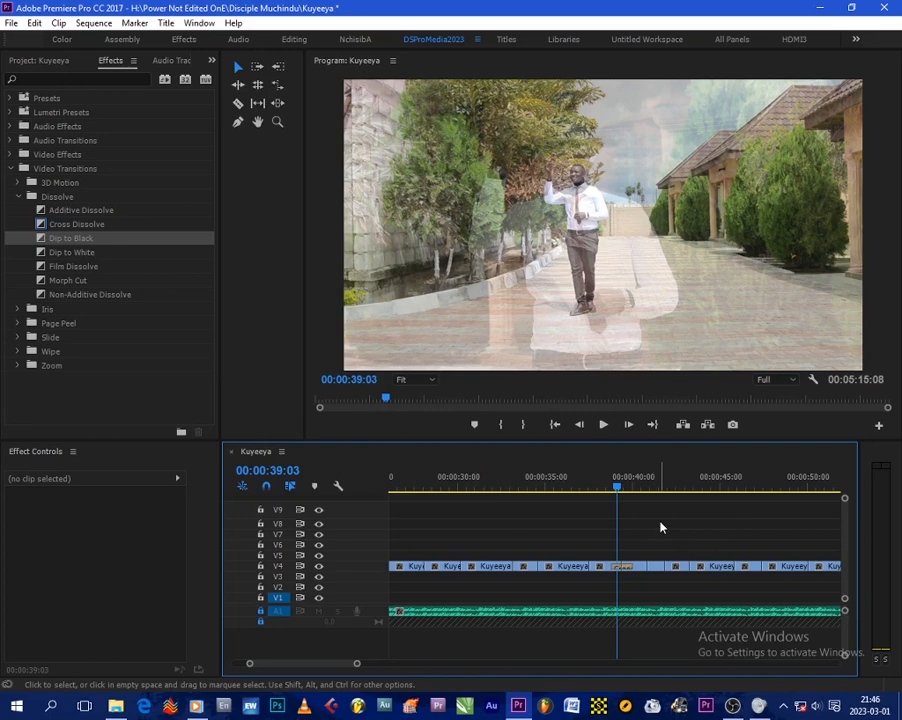
- Play back the sequence from about 00:00:35 to review the cuts near 00:00:41
key(space)
key(space)
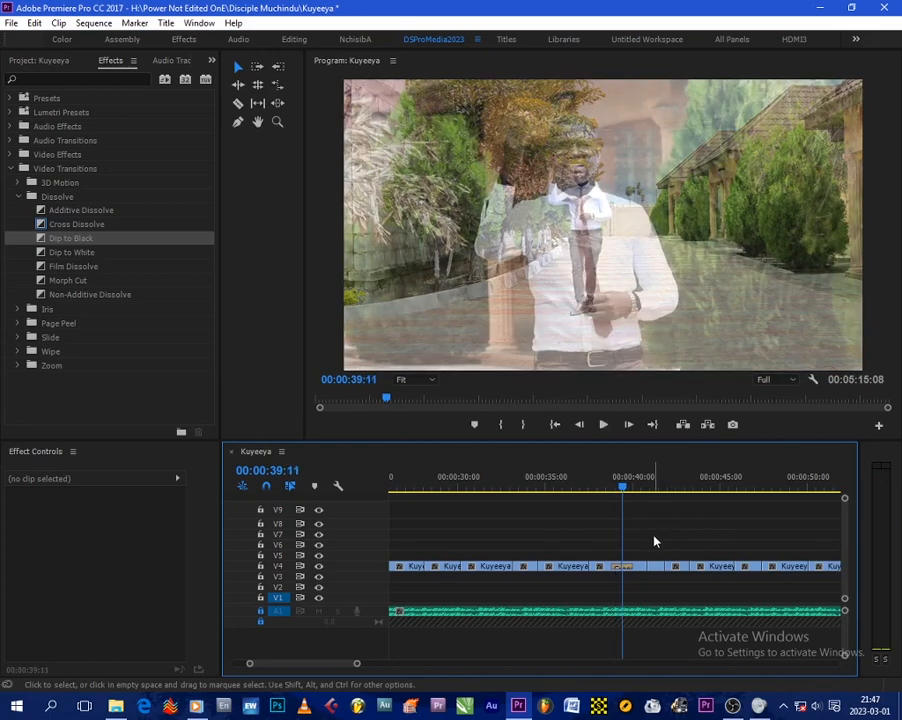
click(552, 484)
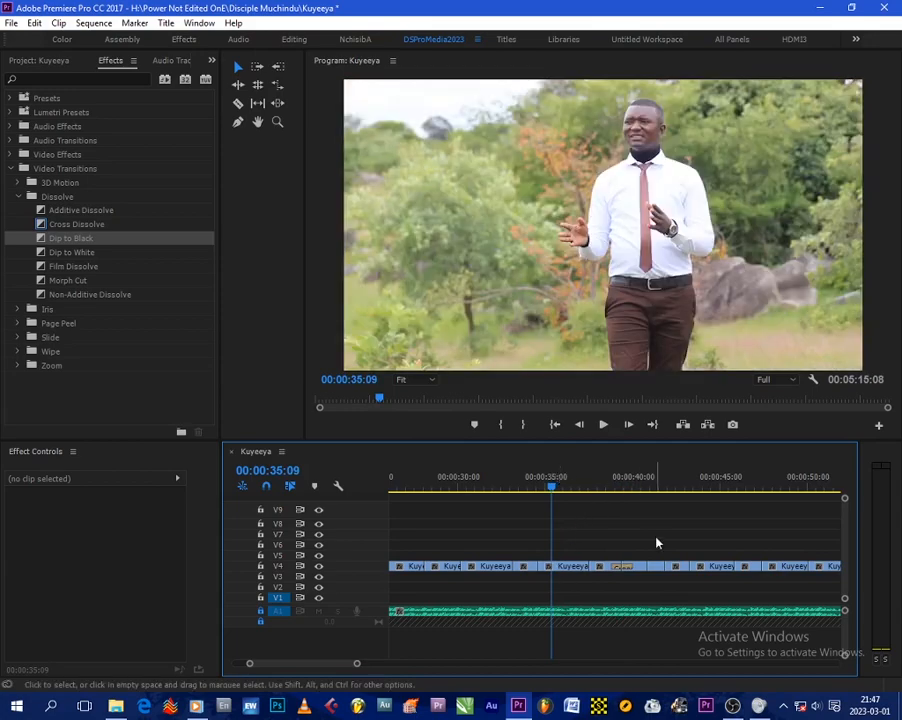
click(641, 487)
key(space)
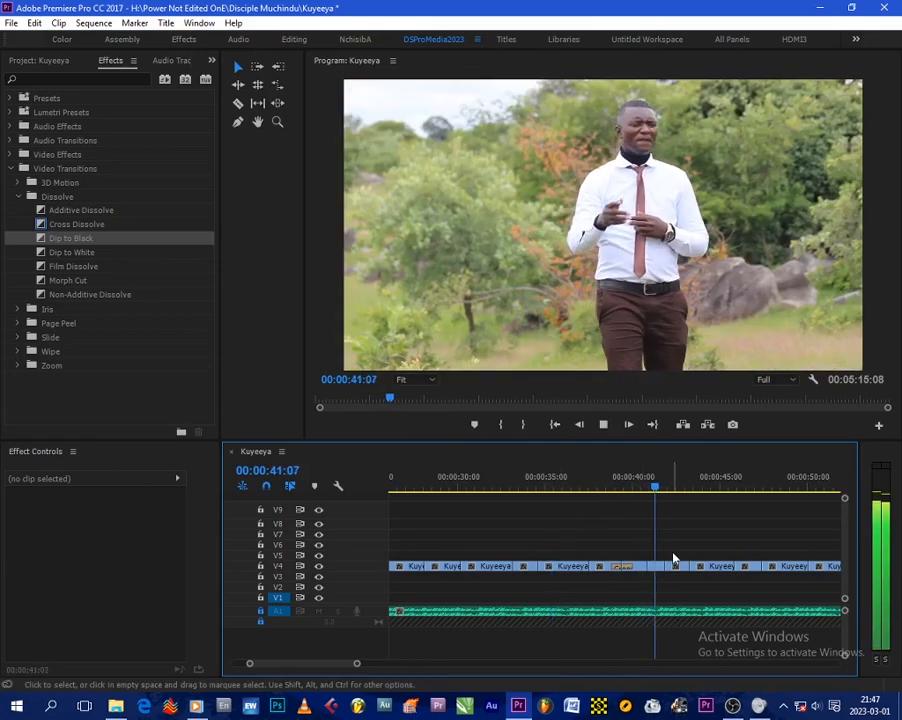
key(space)
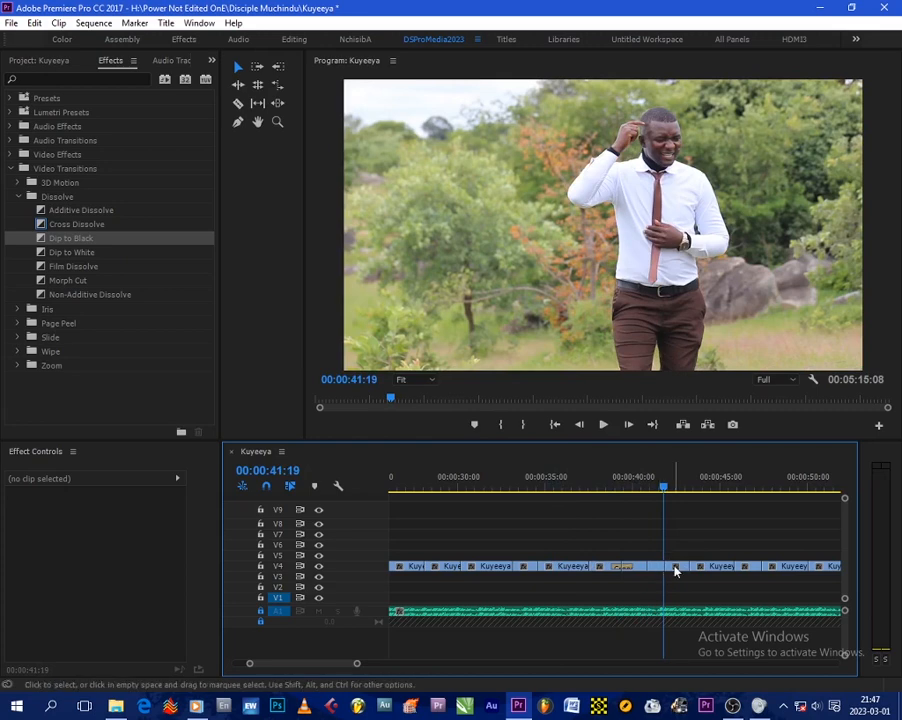
- Set the speed of the clip just after 00:00:41 to 40%
click(673, 567)
right_click(660, 569)
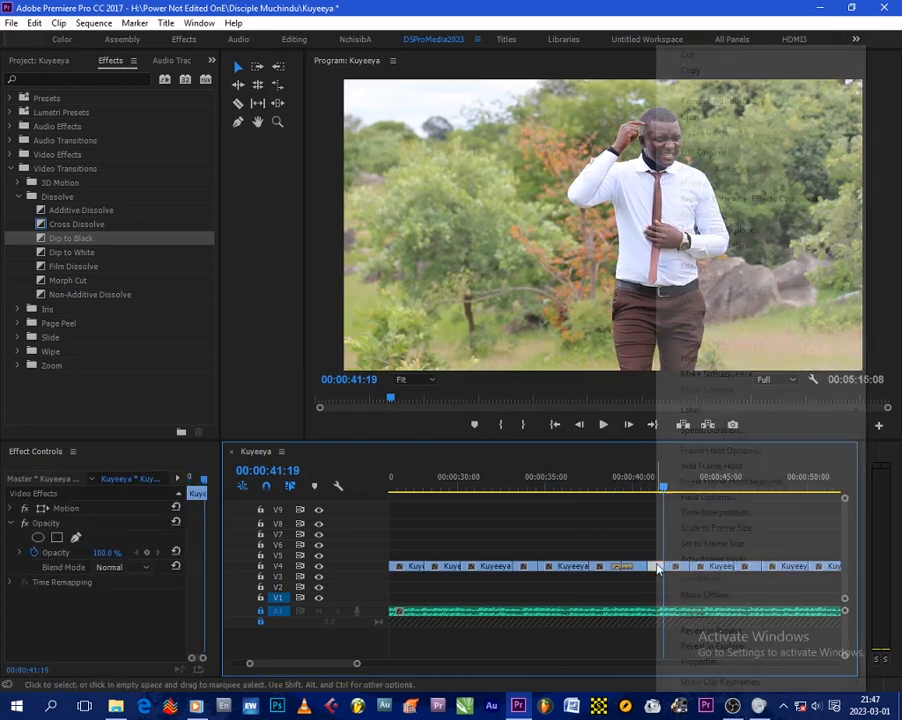
click(712, 430)
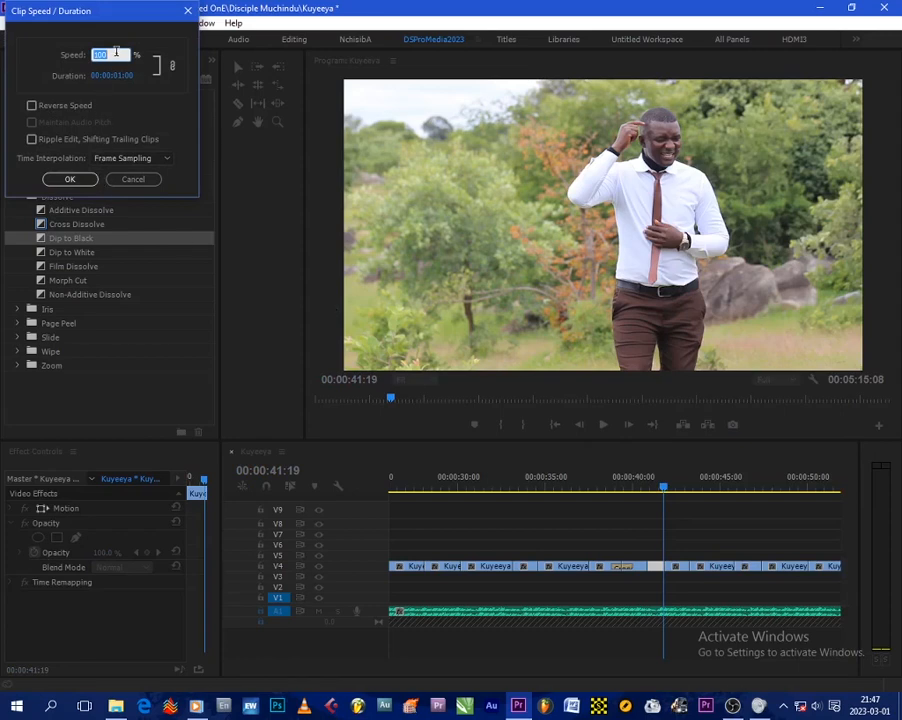
text(40)
key(Return)
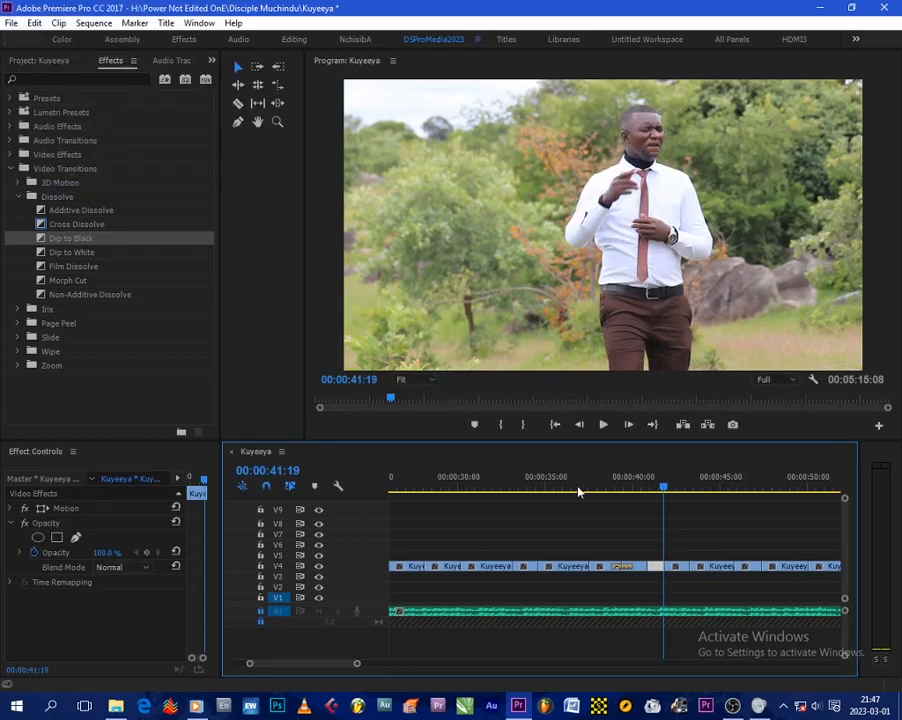
- Set the speed of the following short clip on V4 to 60%
right_click(673, 566)
click(684, 567)
right_click(686, 570)
click(672, 566)
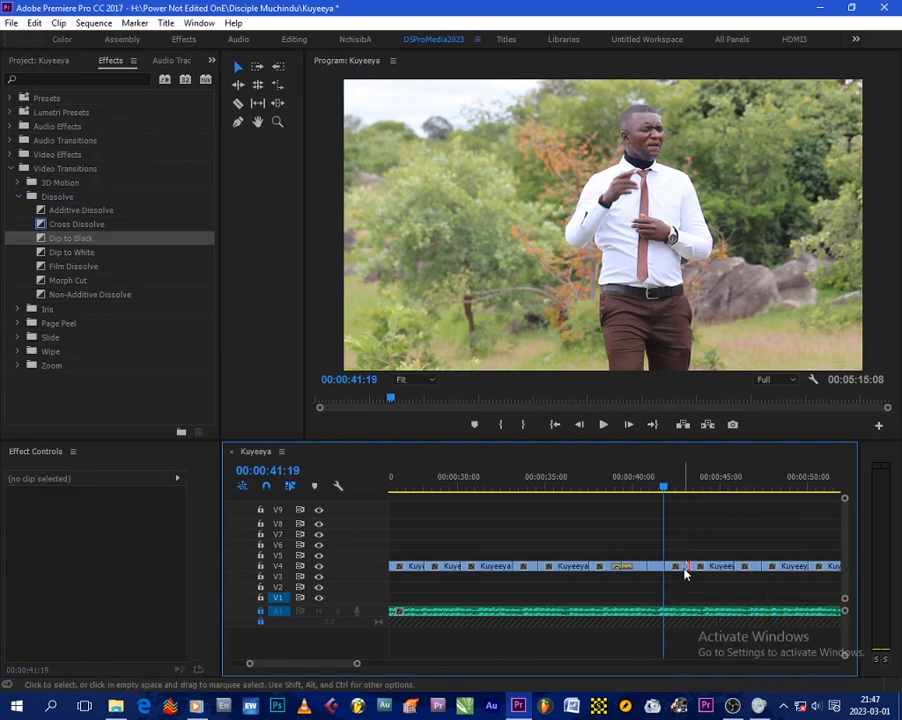
click(680, 570)
right_click(686, 570)
click(740, 430)
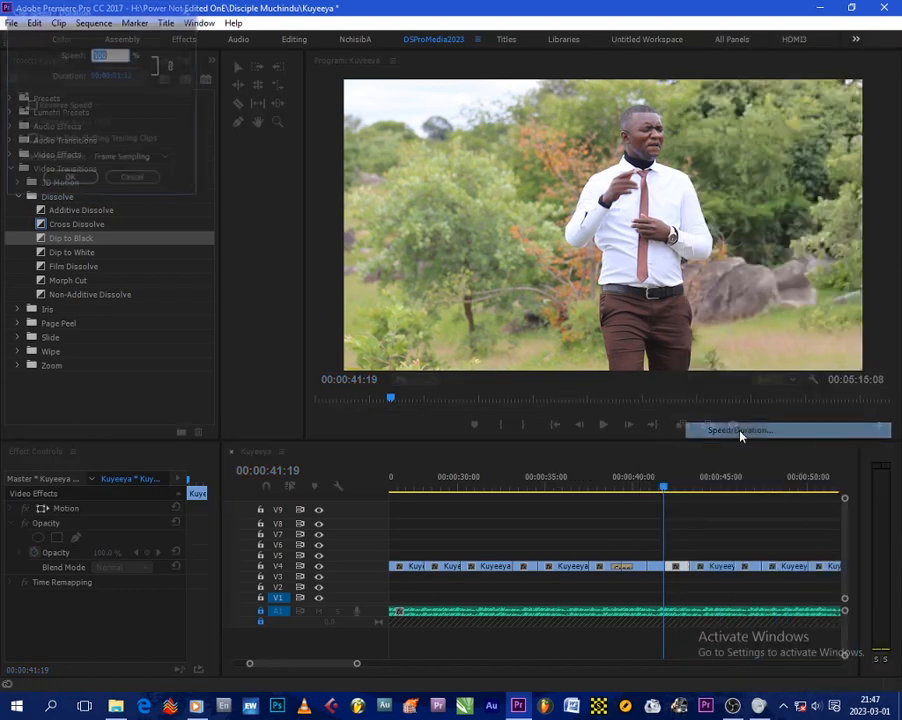
text(60)
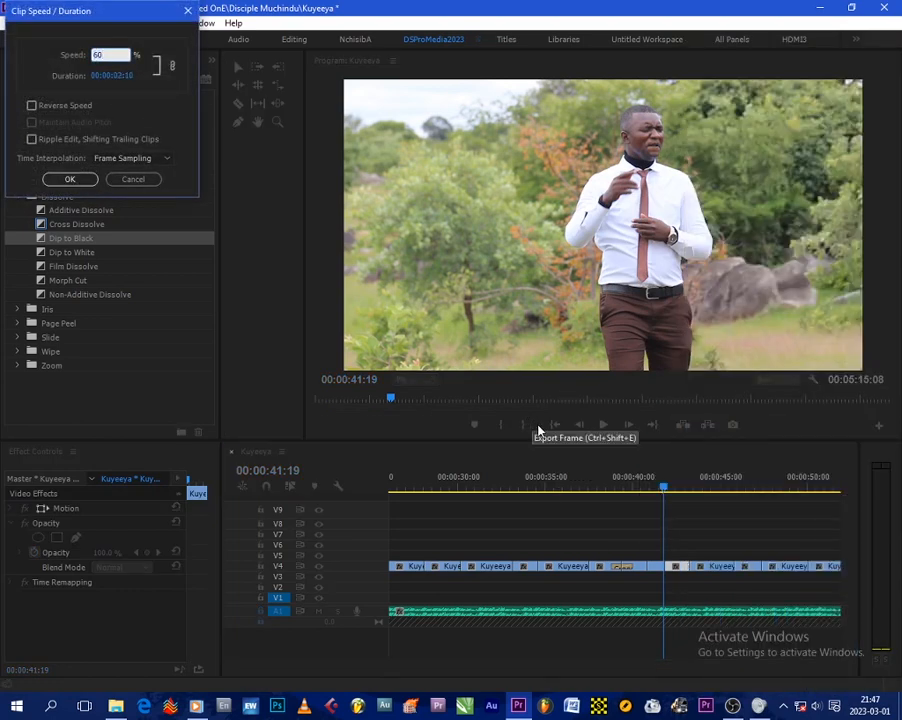
key(Return)
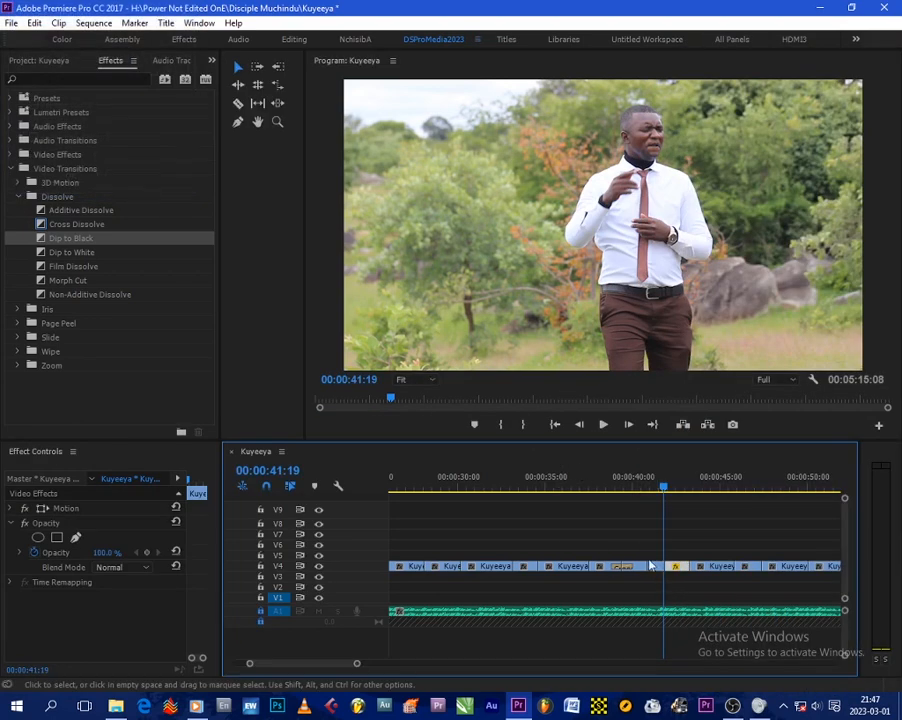
- Apply a Dip to Black transition at the cut near 00:00:42 and play it back
drag(70, 238, 668, 566)
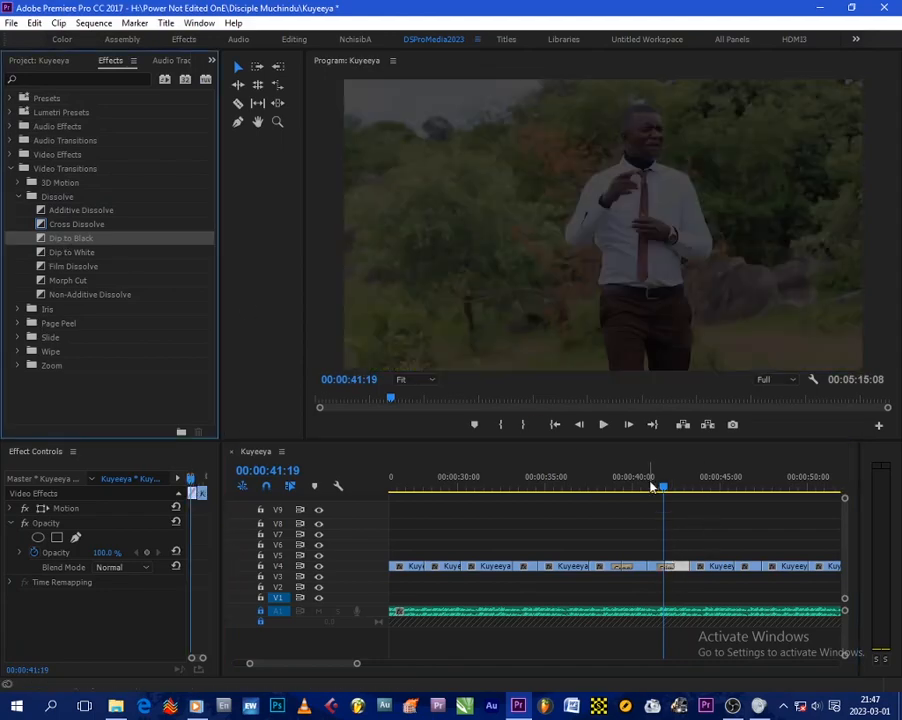
click(651, 487)
key(space)
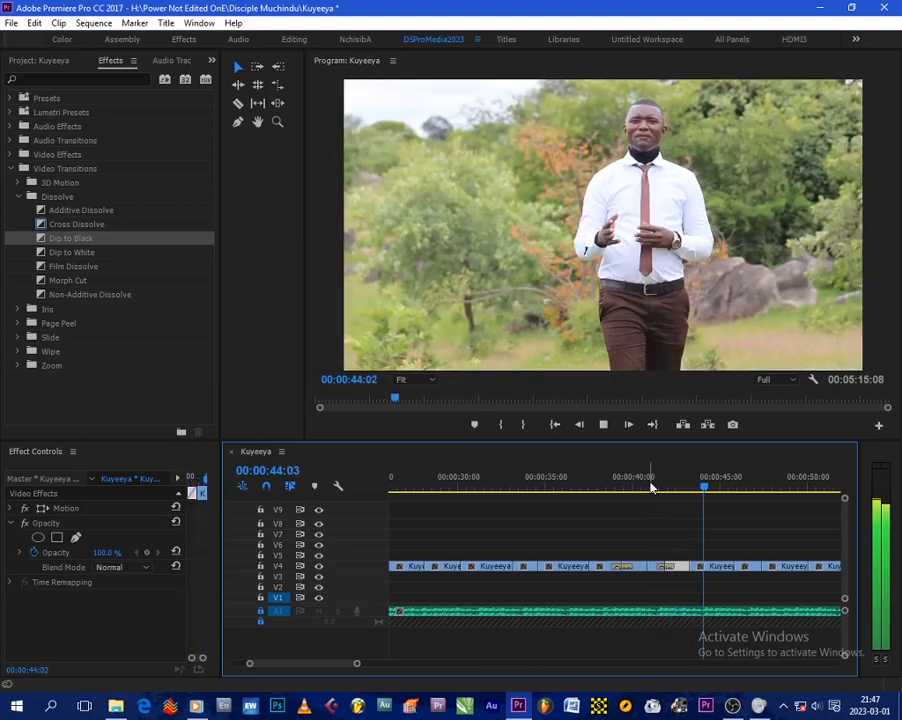
key(space)
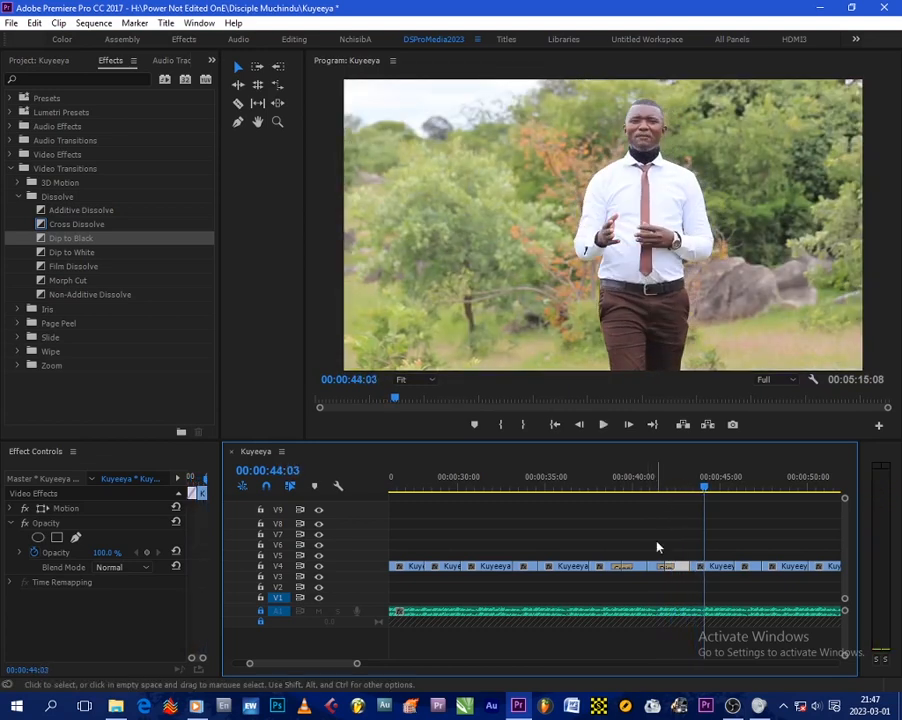
drag(652, 553, 684, 563)
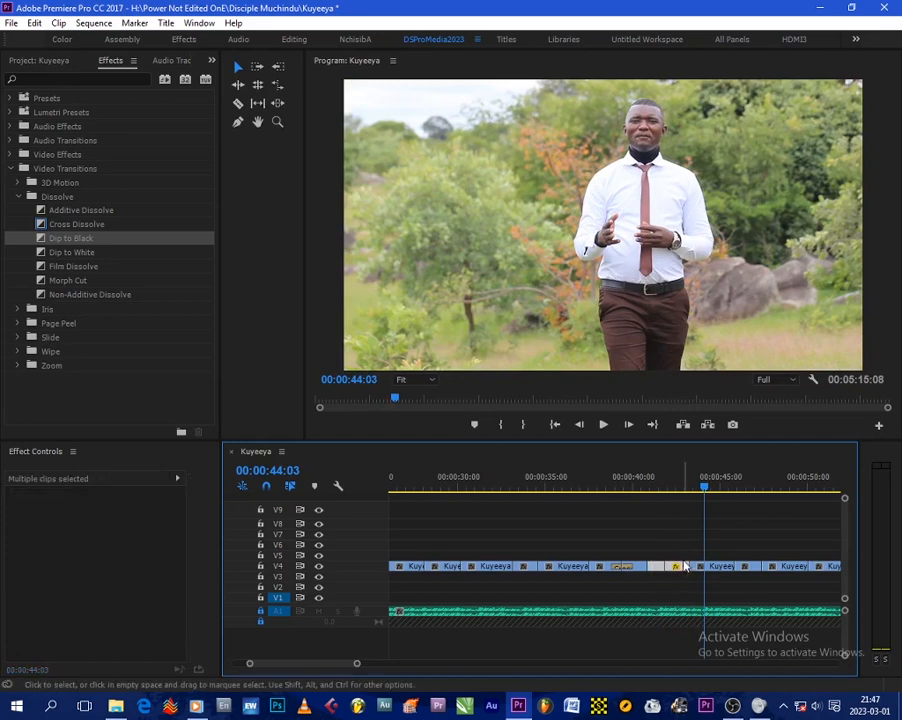
click(667, 516)
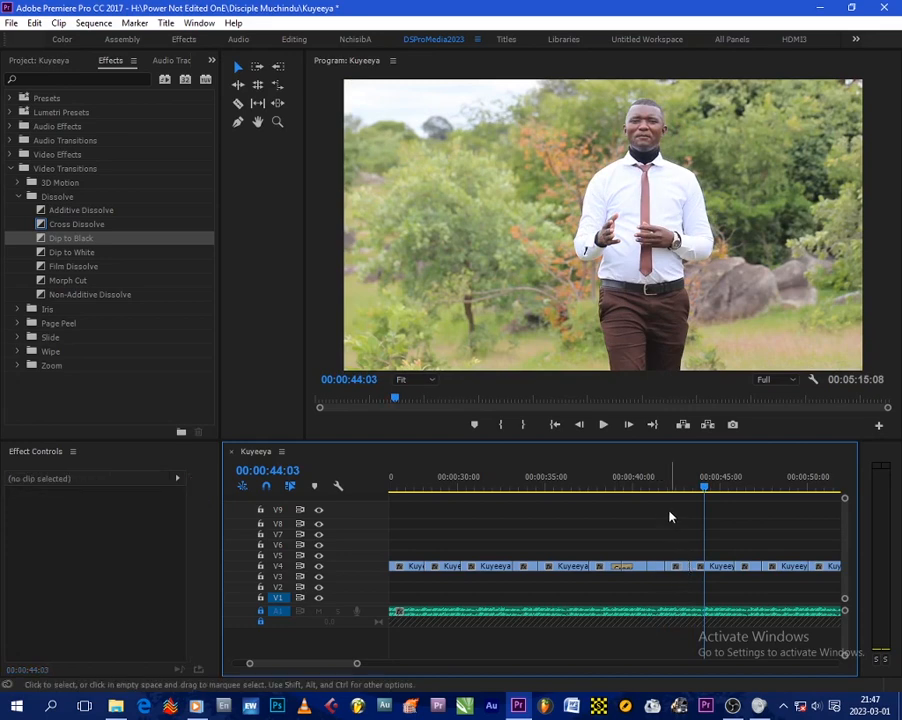
- Remove the Cross Dissolve transition from the cut near 00:00:40
click(653, 488)
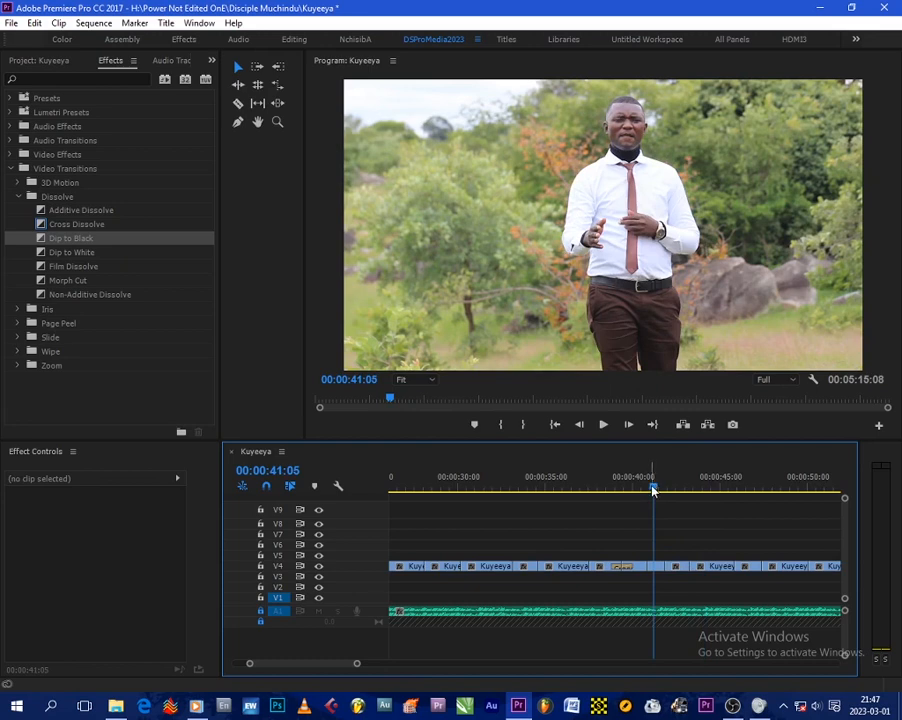
key(Right)
key(Right)
key(Right)
key(Right)
key(Right)
key(Right)
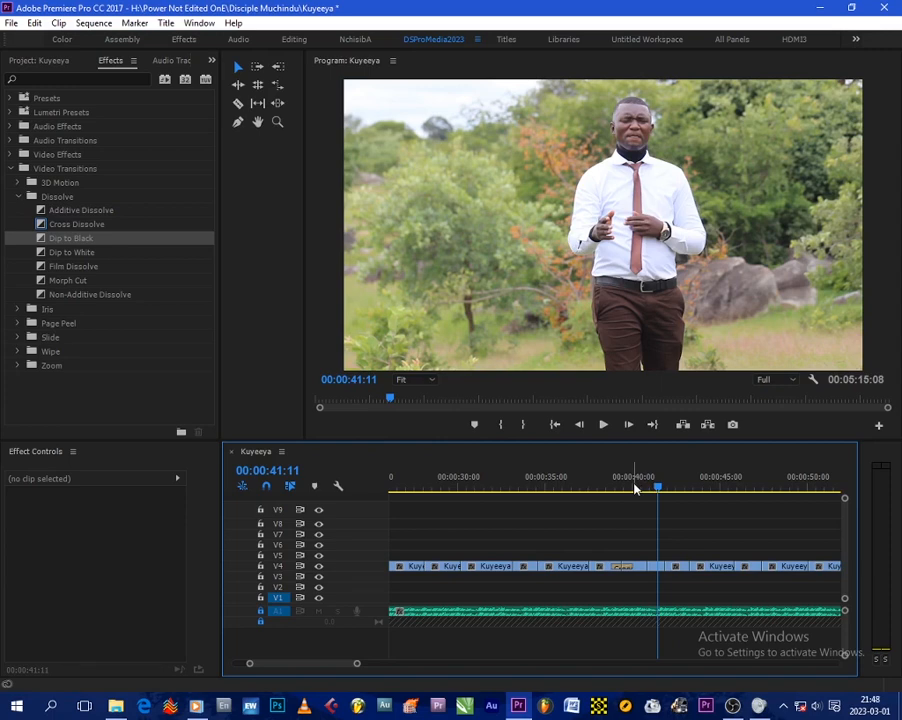
click(626, 572)
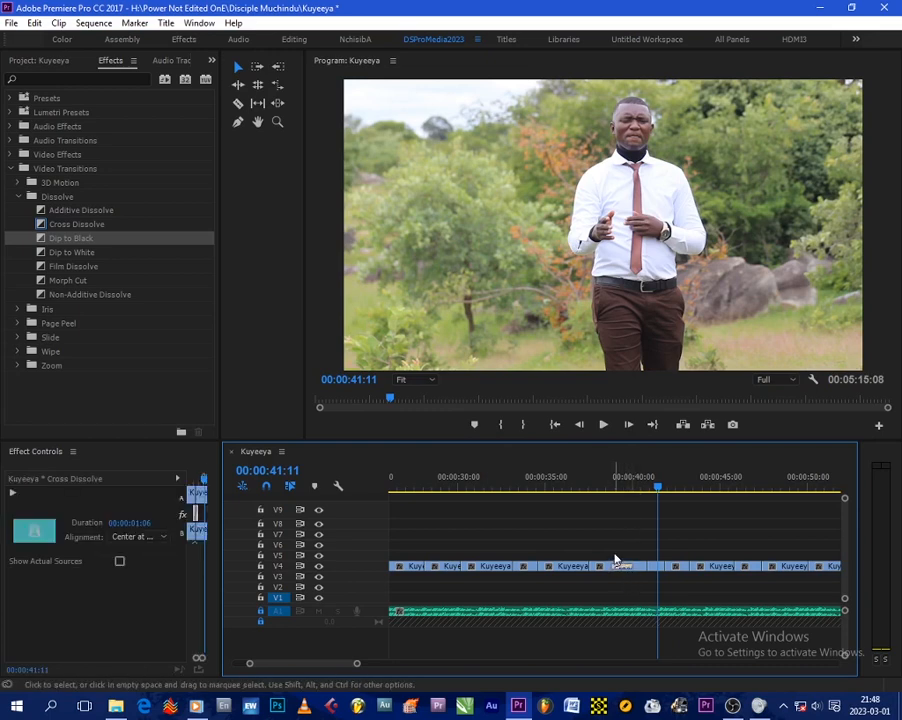
click(615, 554)
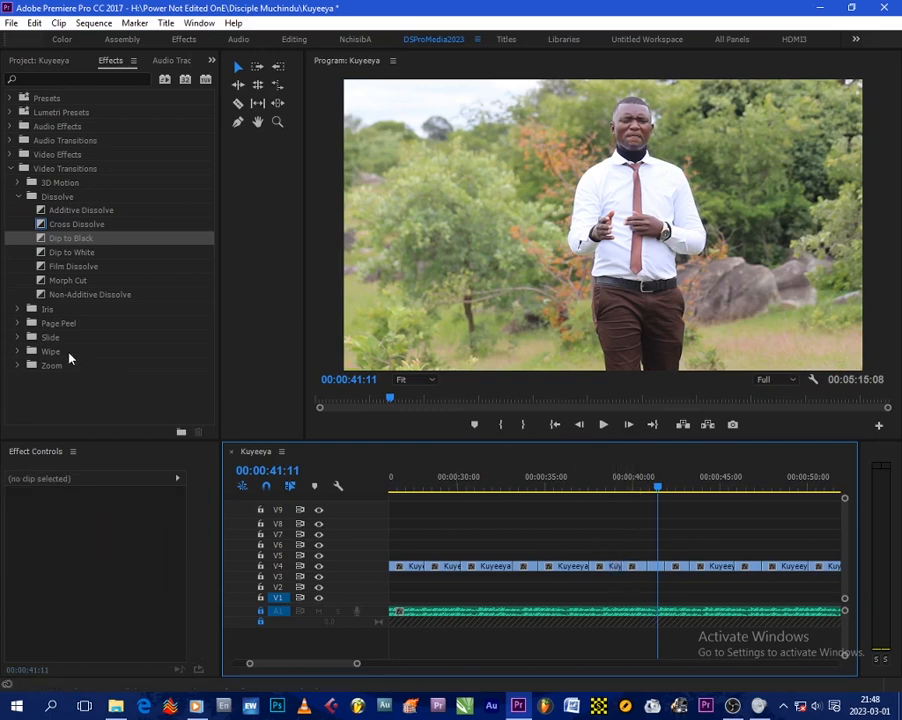
- Apply a Page Turn transition from the Page Peel folder to the cut near 00:00:40 and preview it
click(20, 324)
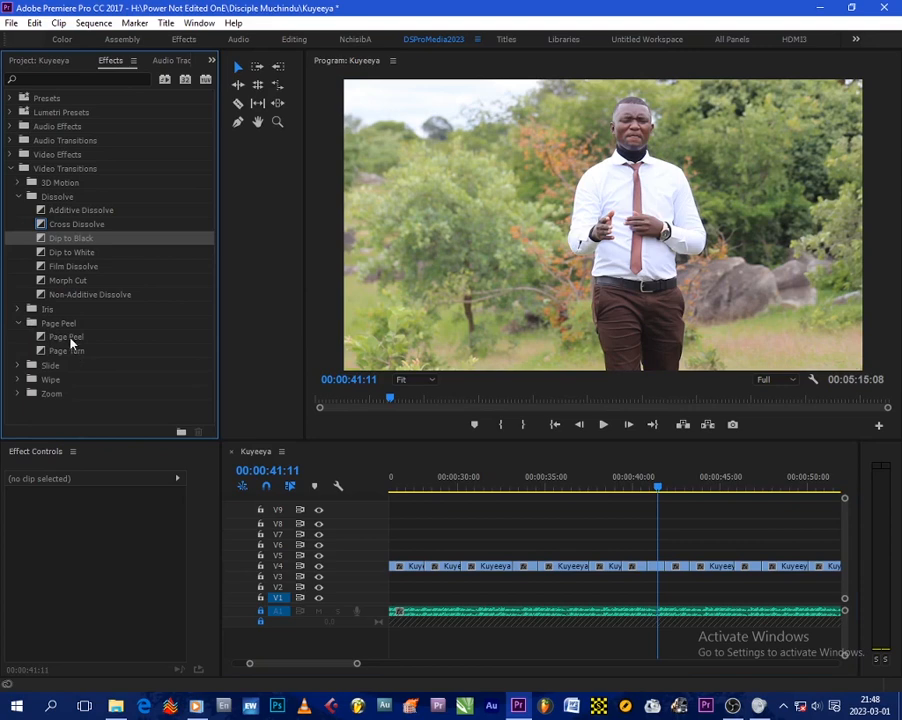
mouse_move(70, 357)
mouse_down()
mouse_move(680, 592)
mouse_move(648, 558)
mouse_up()
click(640, 488)
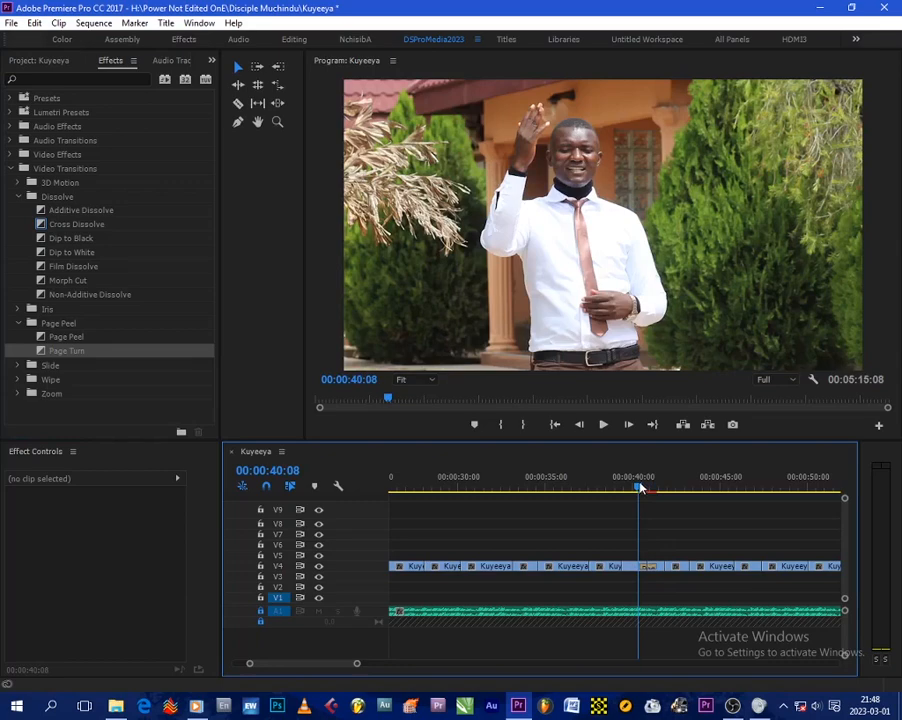
key(space)
key(space)
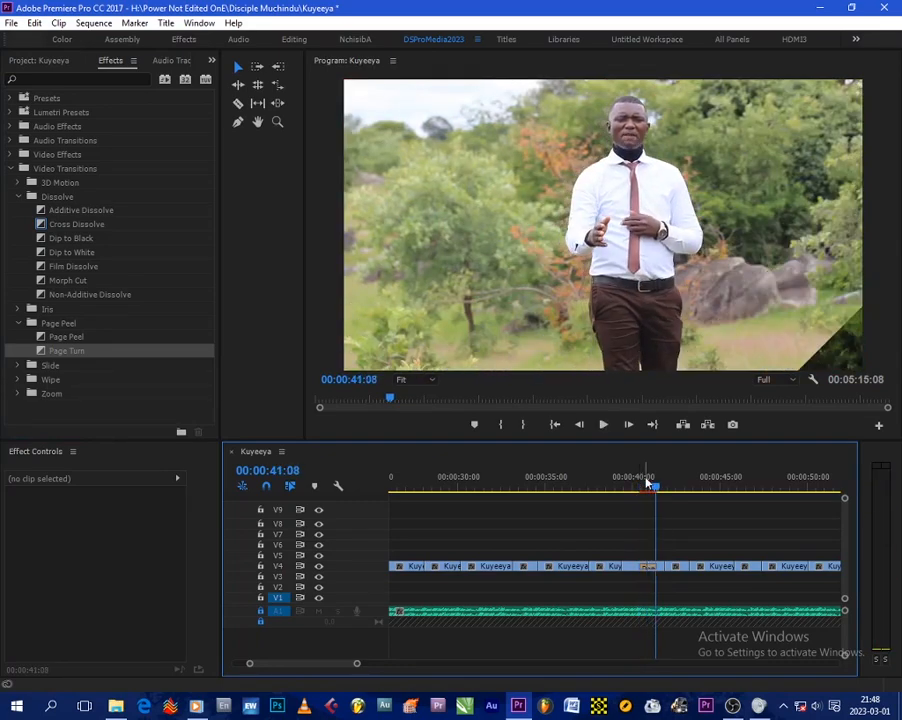
drag(647, 485, 649, 488)
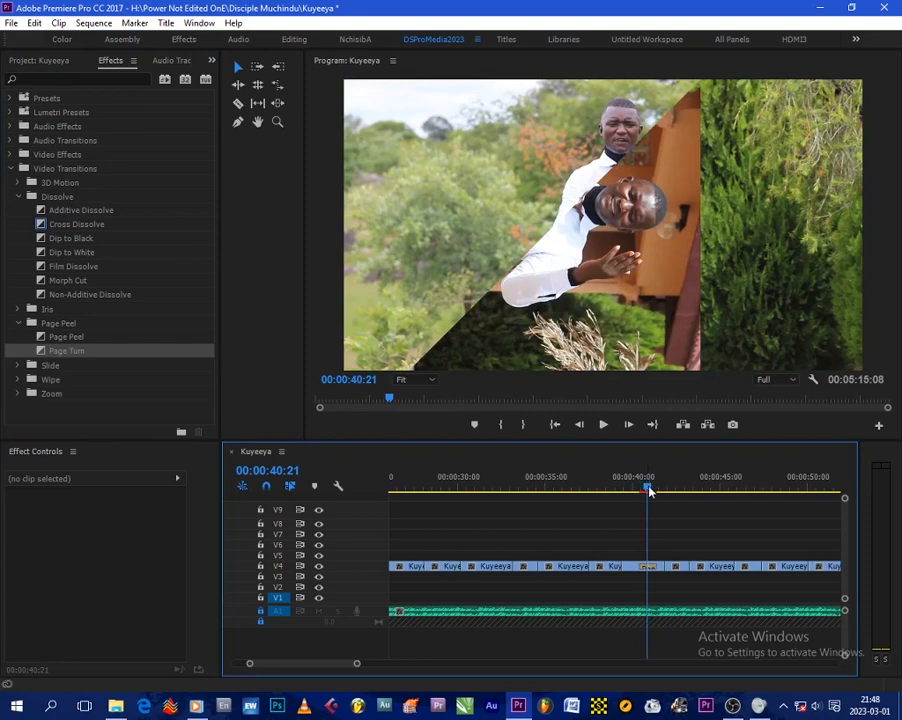
key(Left)
drag(648, 490, 651, 490)
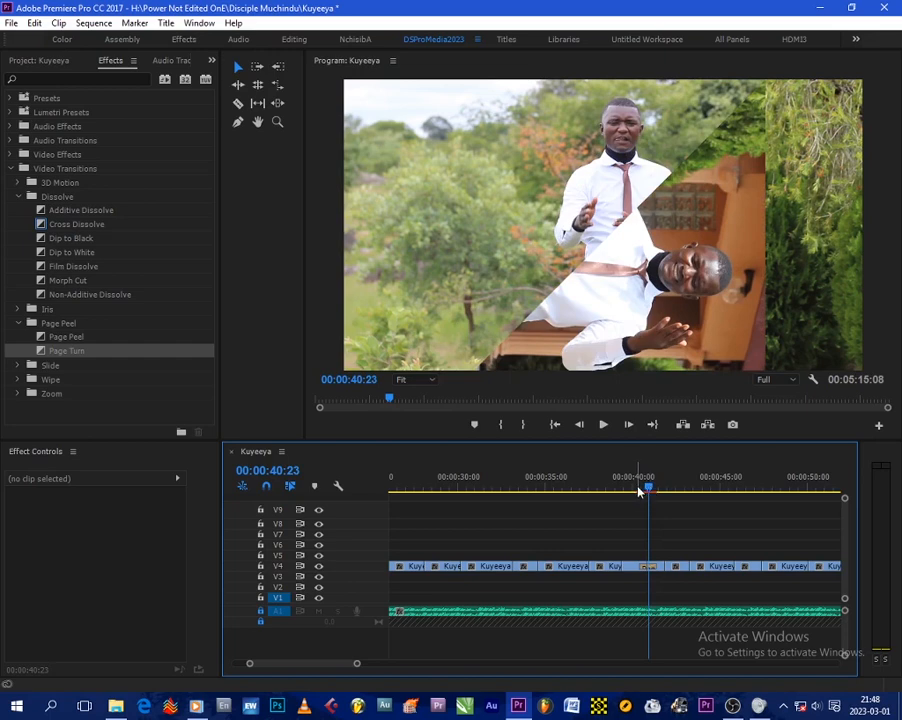
click(631, 490)
key(space)
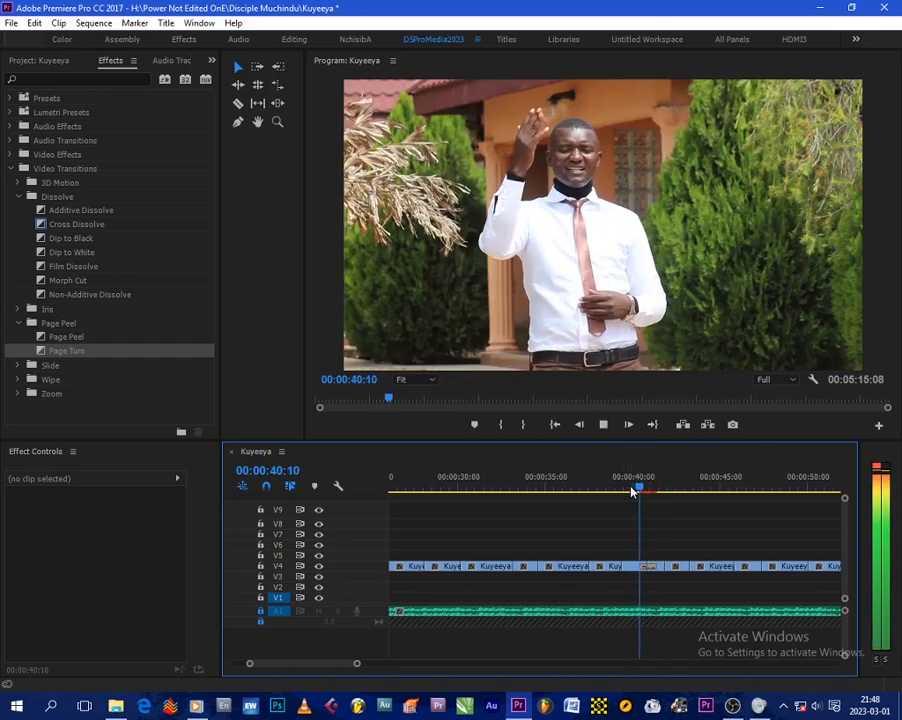
key(space)
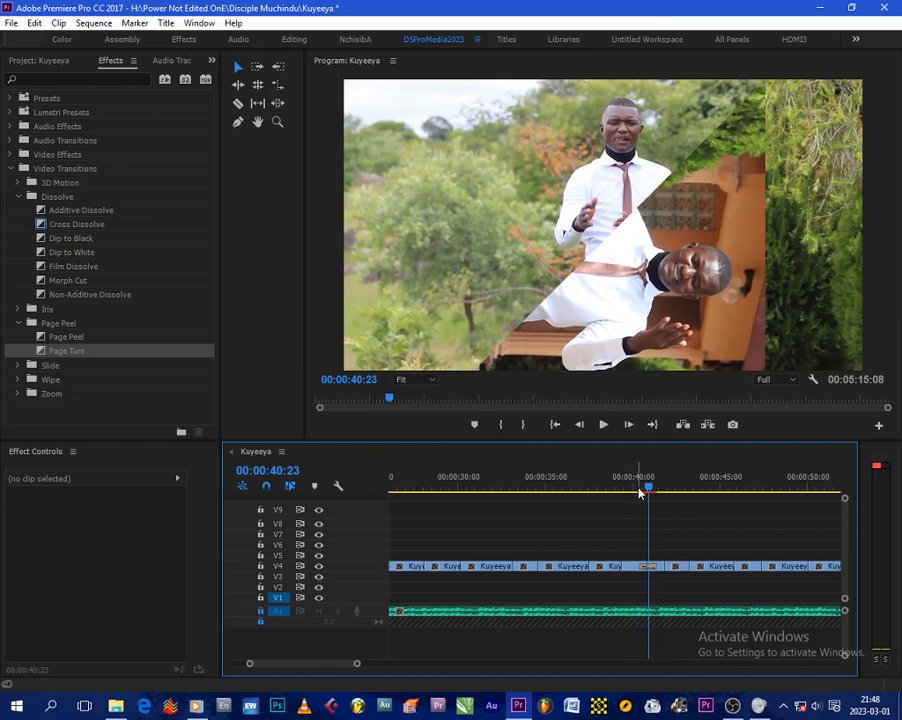
- Delete the Page Turn transition from the cut near 00:00:40
click(650, 567)
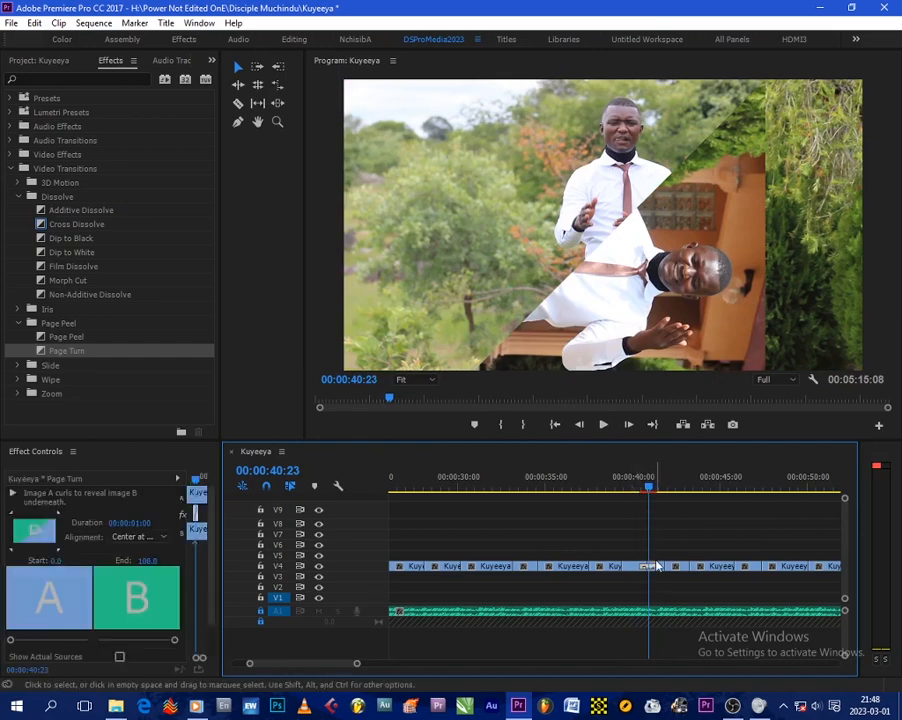
key(Delete)
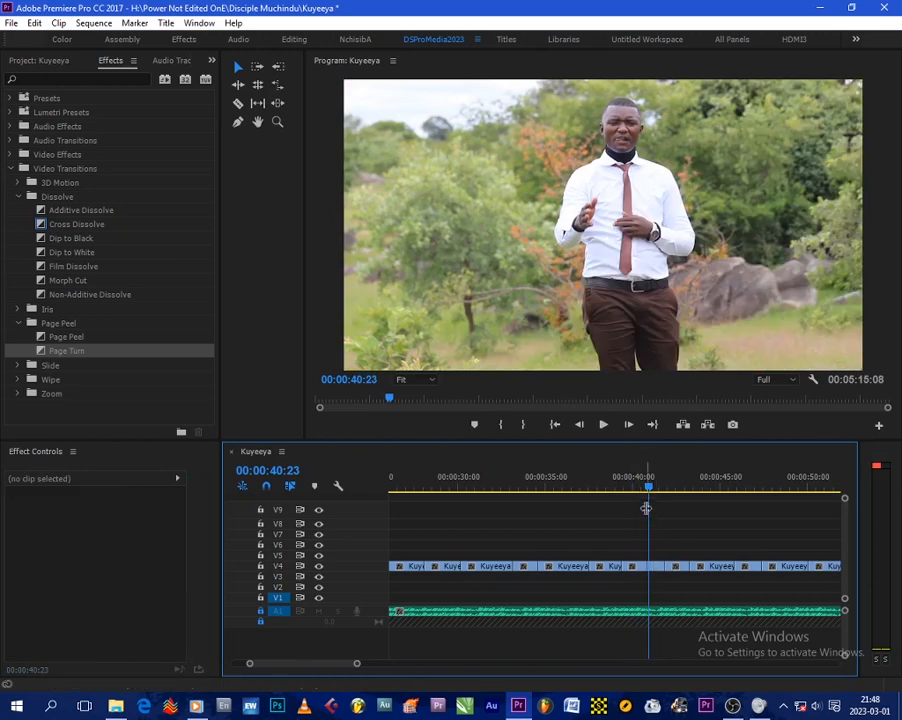
key(minus)
key(minus)
key(equal)
key(equal)
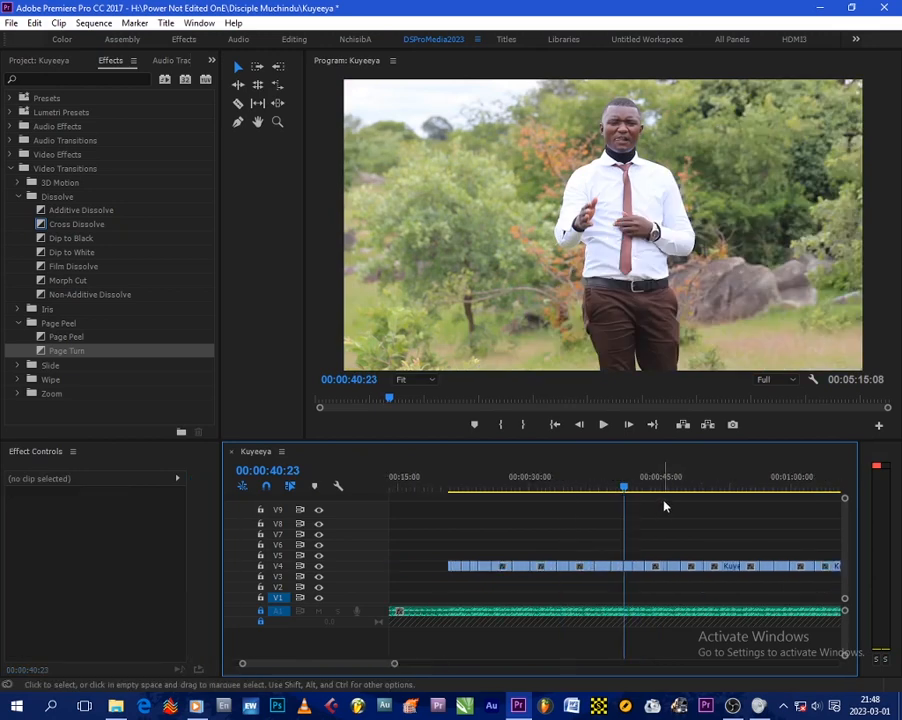
drag(335, 668, 450, 655)
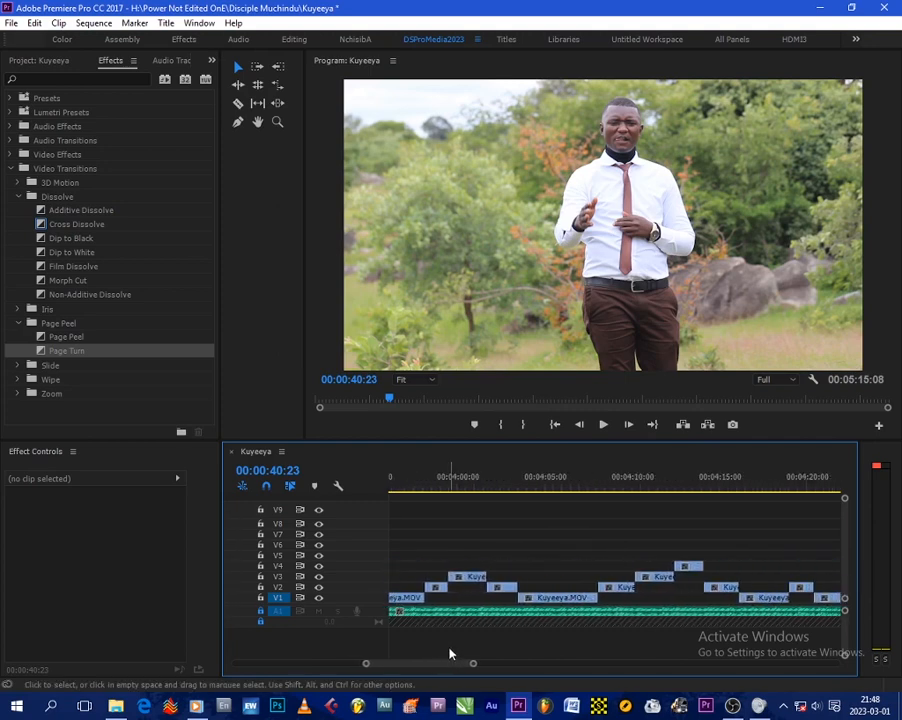
- Apply a Clock Wipe transition from the Wipe folder to the cut near 00:00:34 and preview it
scroll(451, 653, down, 7)
scroll(535, 548, up, 6)
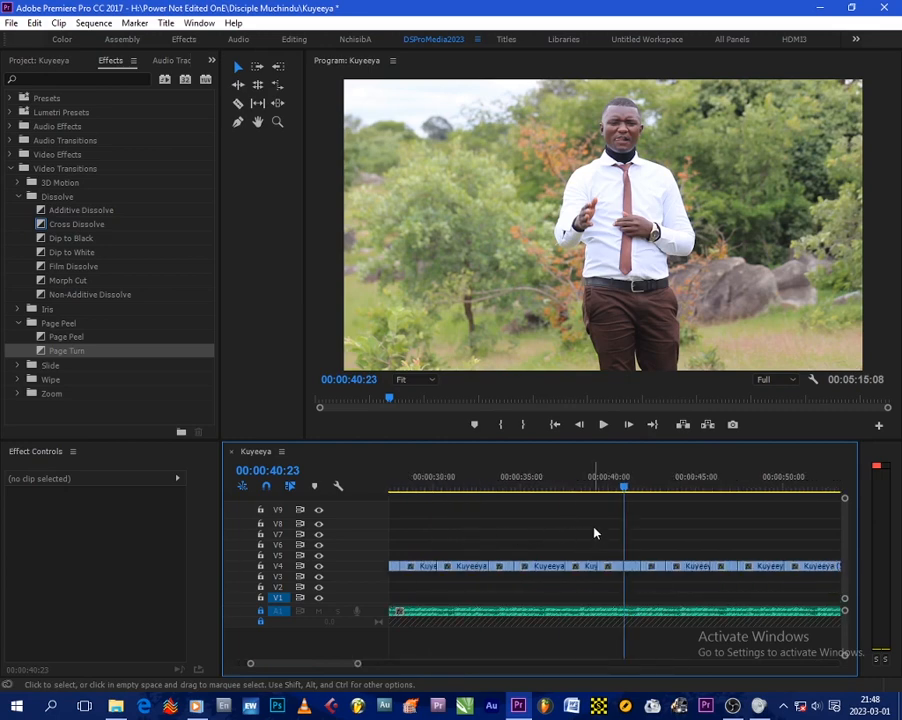
click(545, 492)
scroll(545, 492, down, 5)
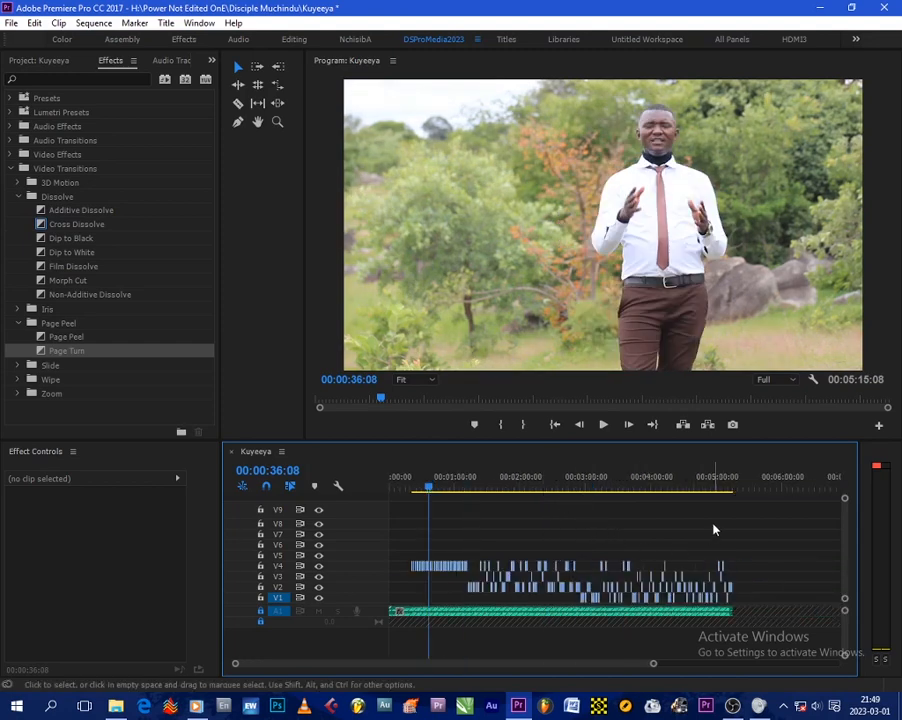
scroll(461, 515, up, 5)
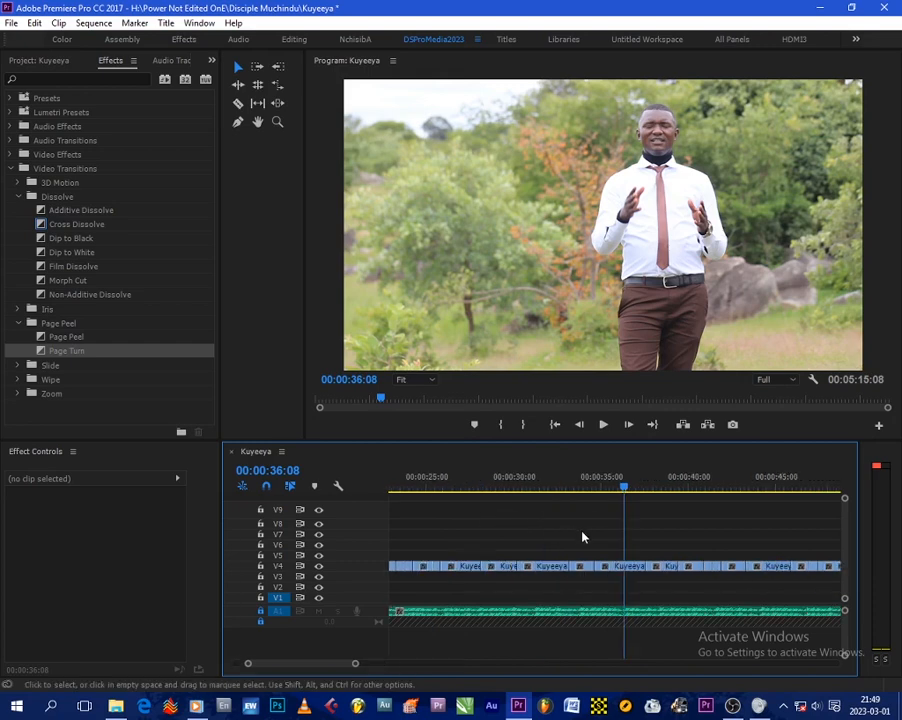
scroll(582, 537, down, 4)
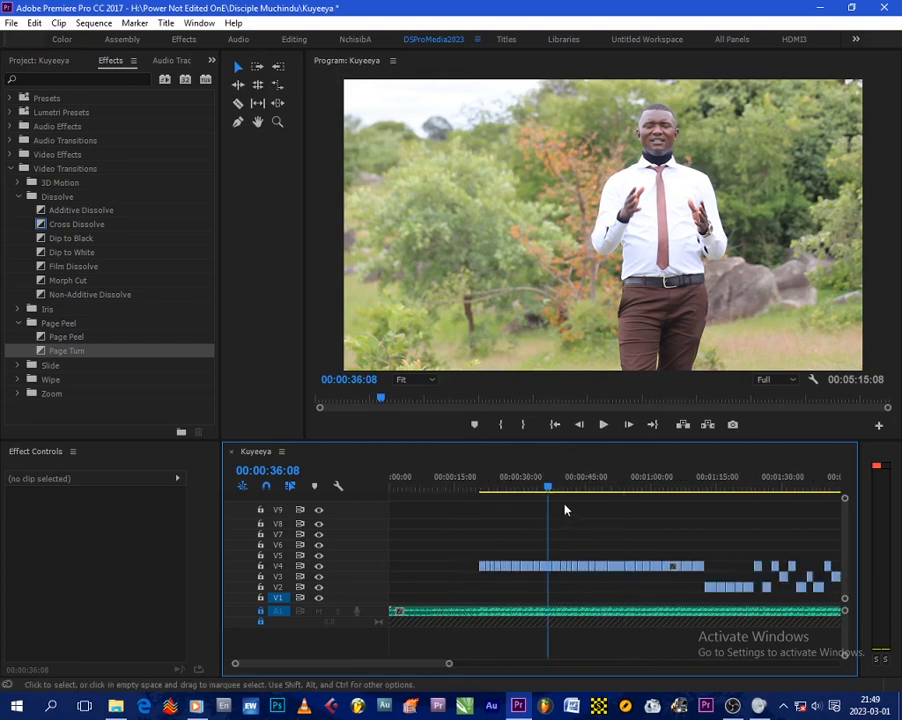
scroll(564, 510, up, 5)
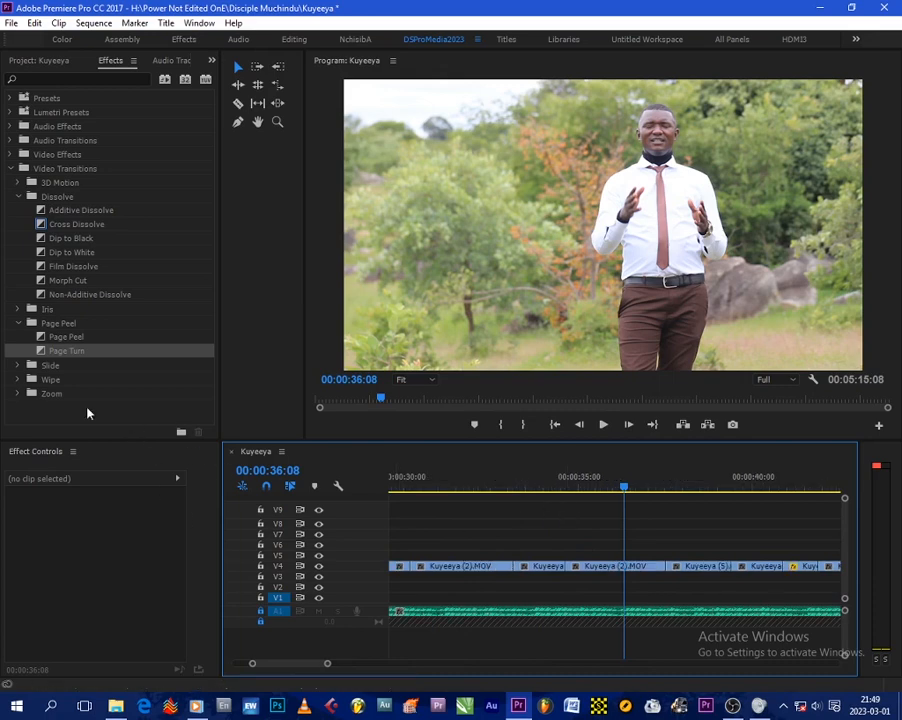
click(18, 381)
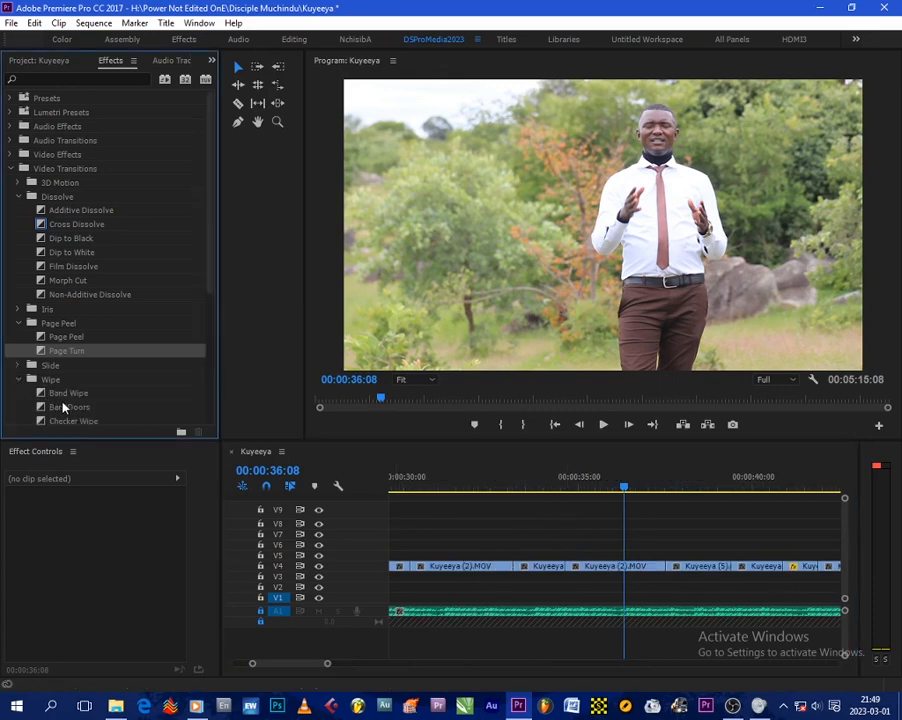
scroll(62, 403, down, 1)
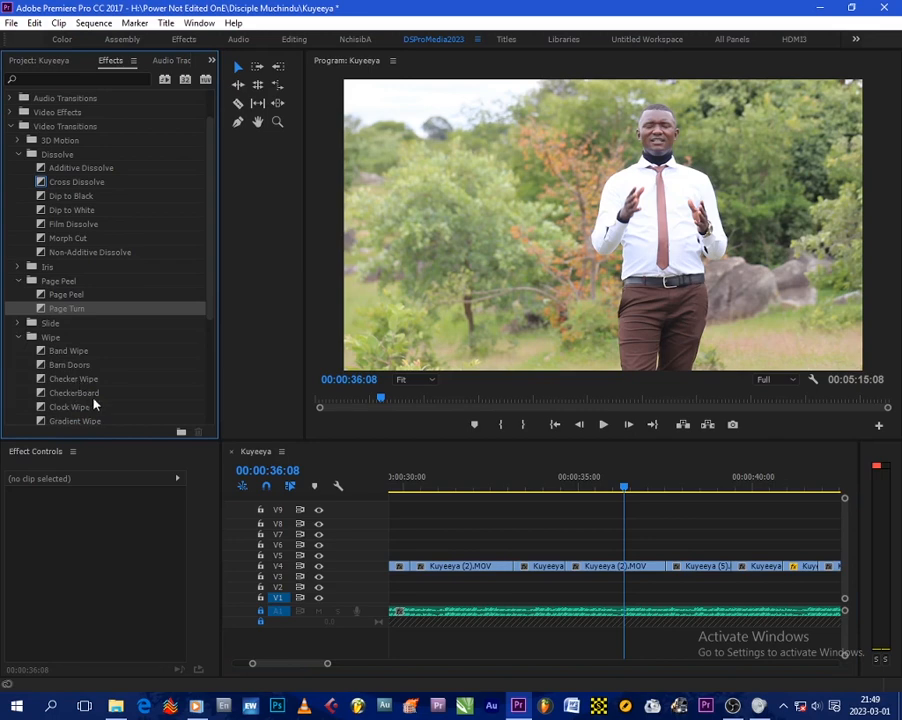
scroll(93, 410, down, 1)
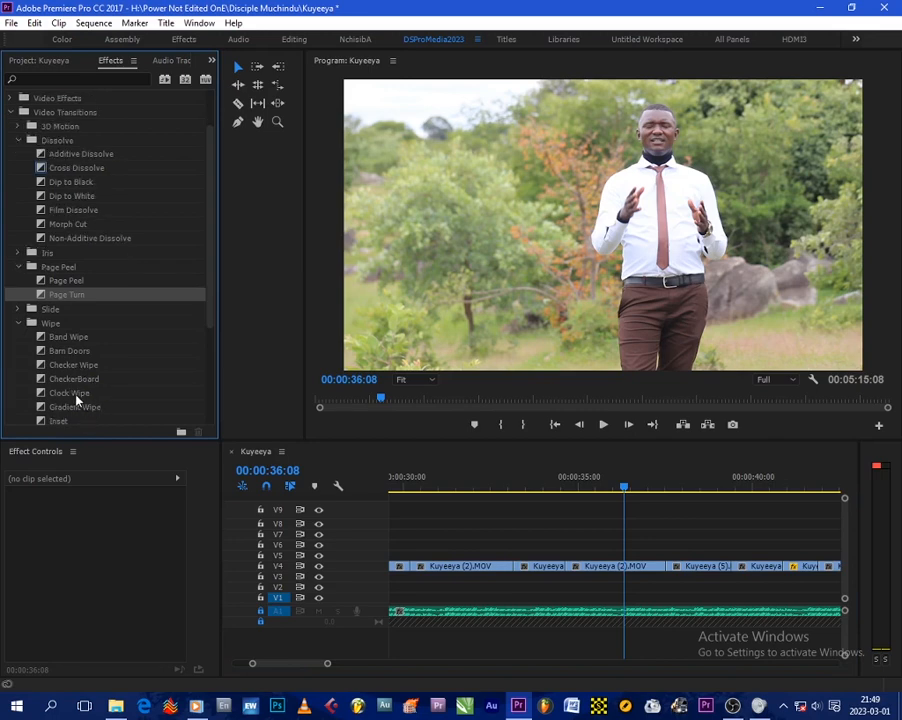
drag(77, 398, 566, 566)
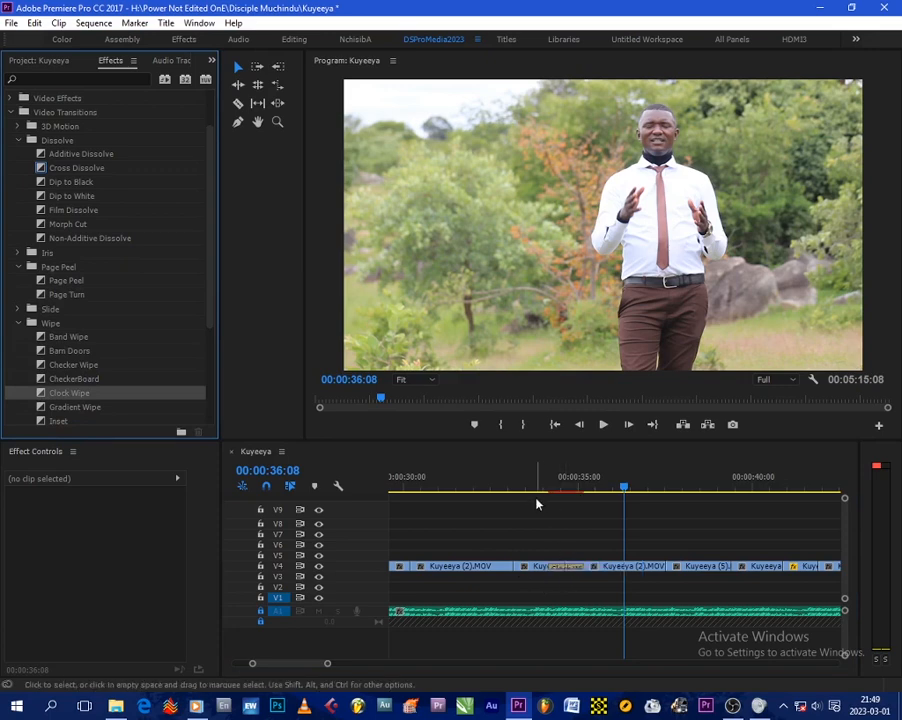
click(537, 487)
key(space)
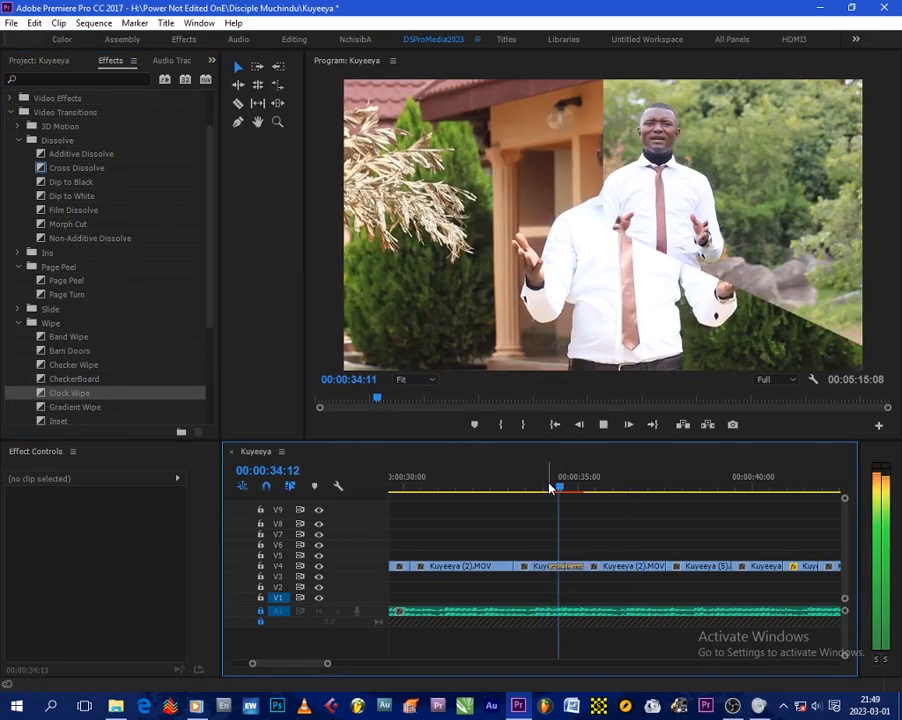
key(space)
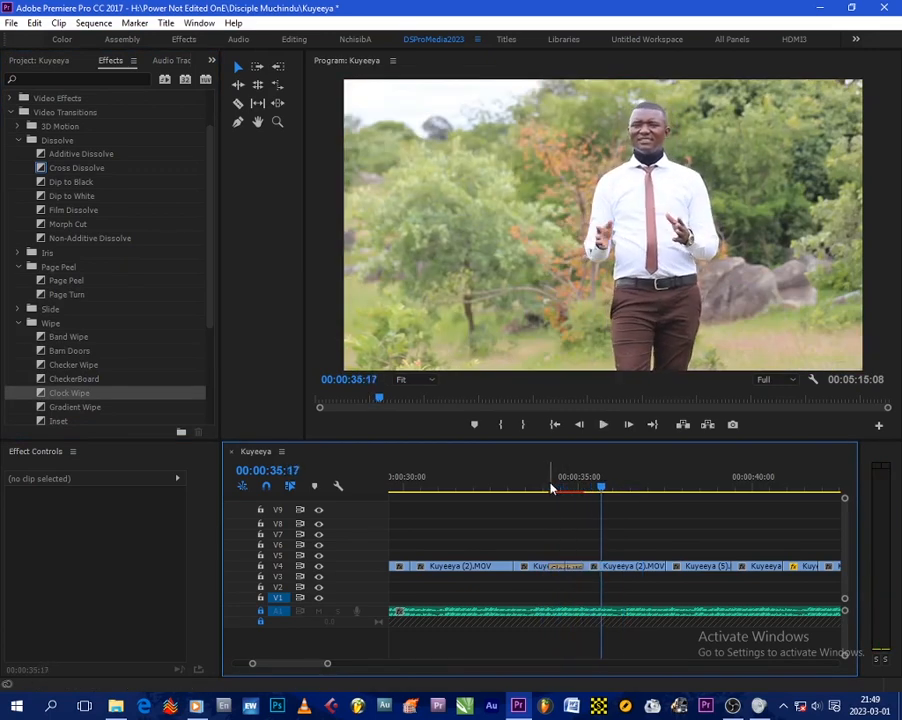
click(550, 487)
key(space)
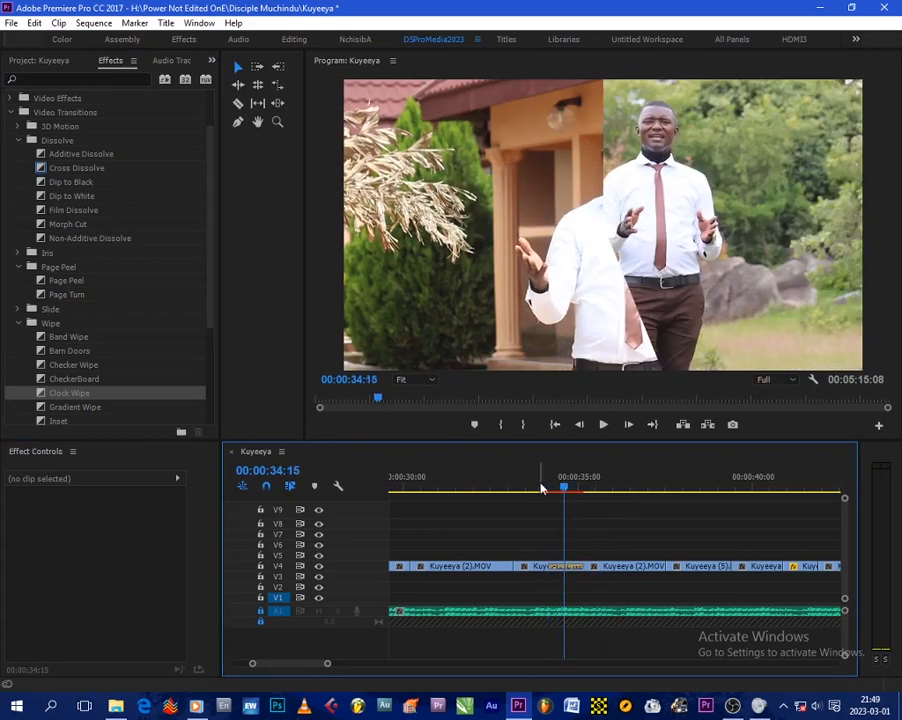
- Replace it with a Push transition from the Slide folder and play the cut back
click(18, 309)
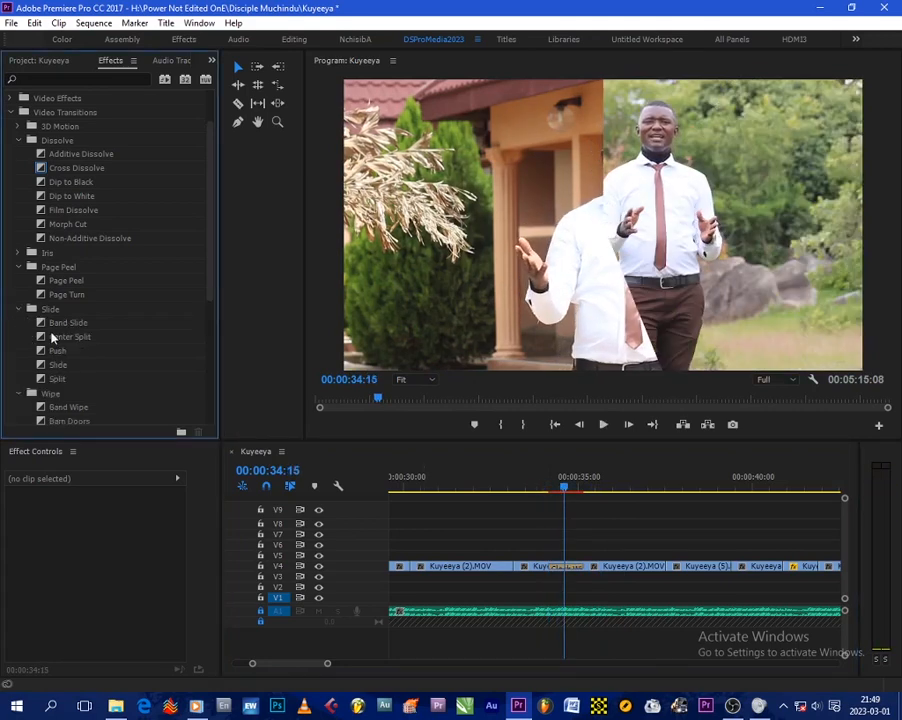
drag(55, 355, 560, 566)
key(space)
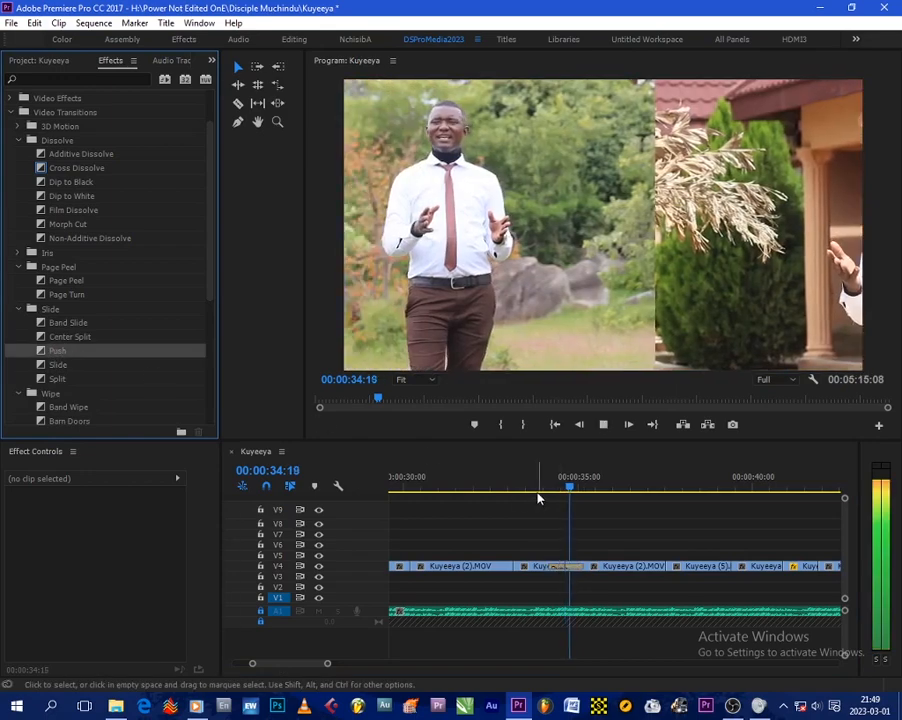
click(540, 487)
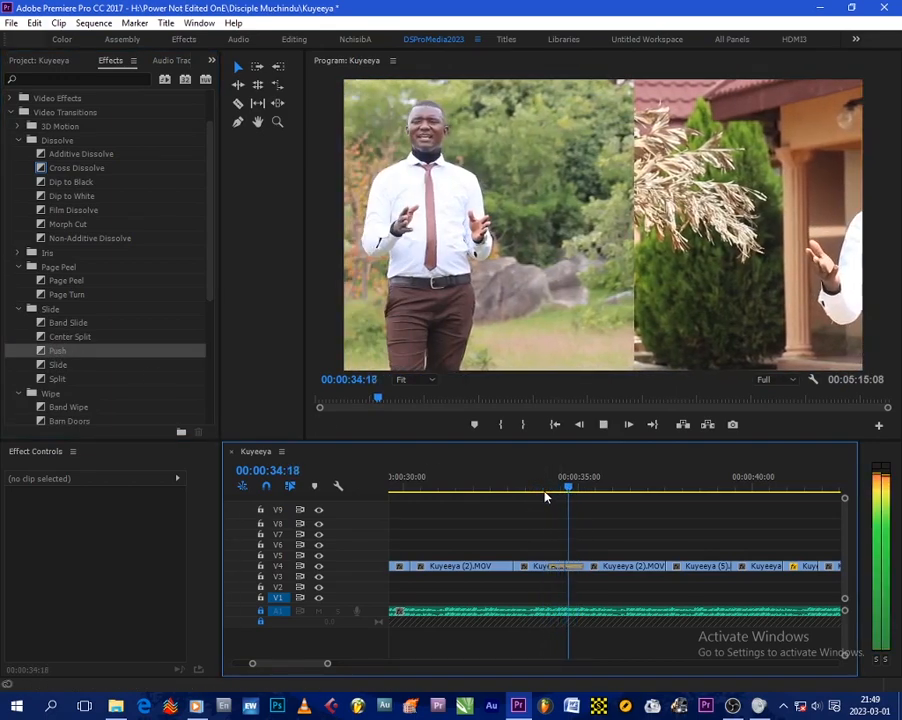
key(space)
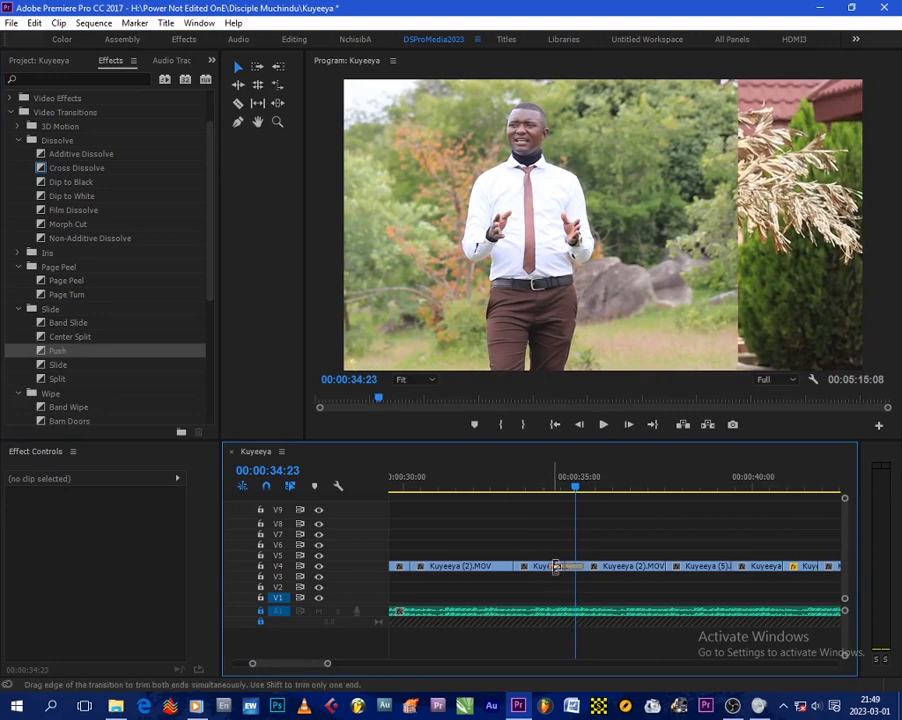
- Lengthen the Push transition to a duration of 00:00:02:07 and play it back
drag(560, 568, 531, 566)
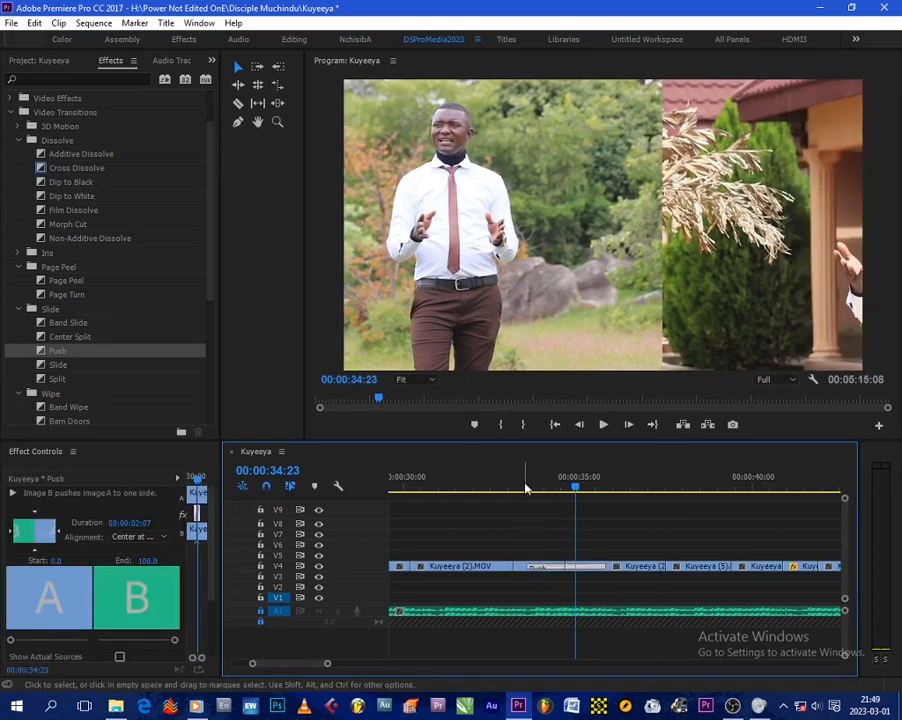
click(520, 487)
key(space)
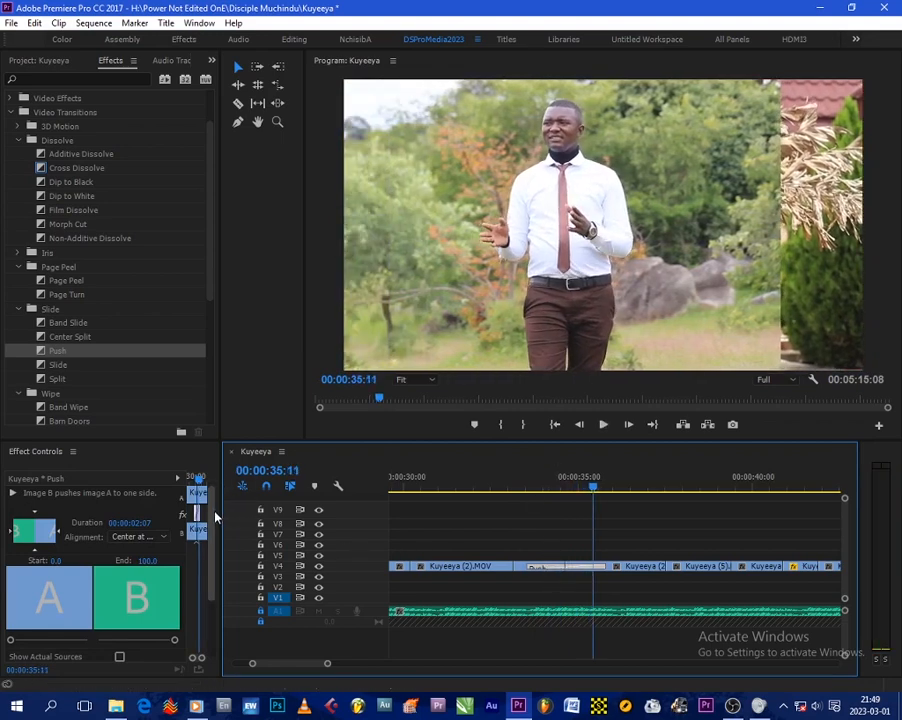
- Turn on Reverse in the Push transition's settings and preview the result
scroll(211, 547, down, 3)
click(119, 588)
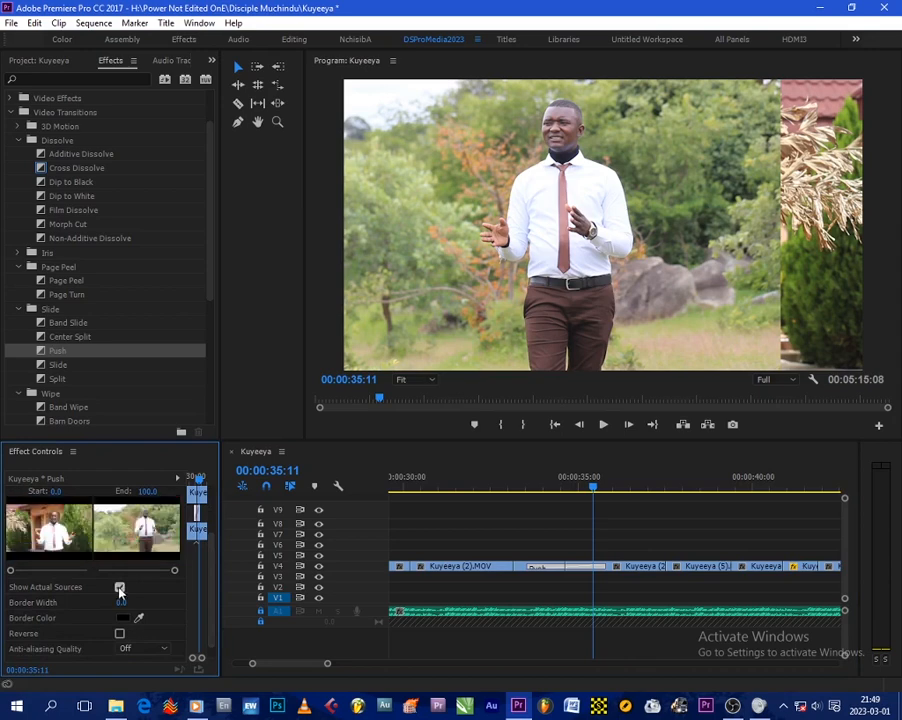
click(555, 486)
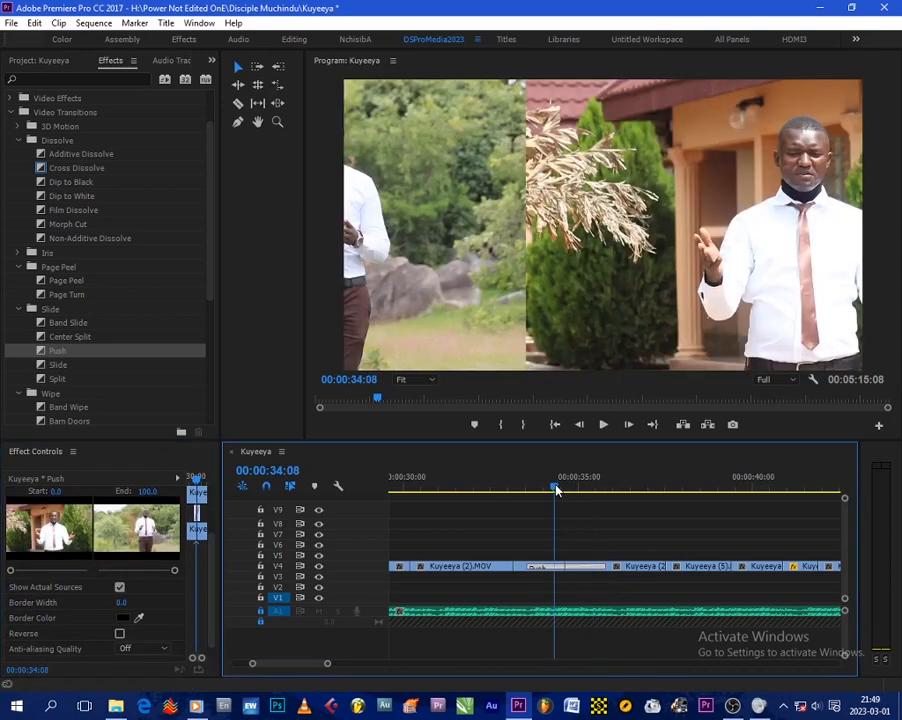
click(119, 588)
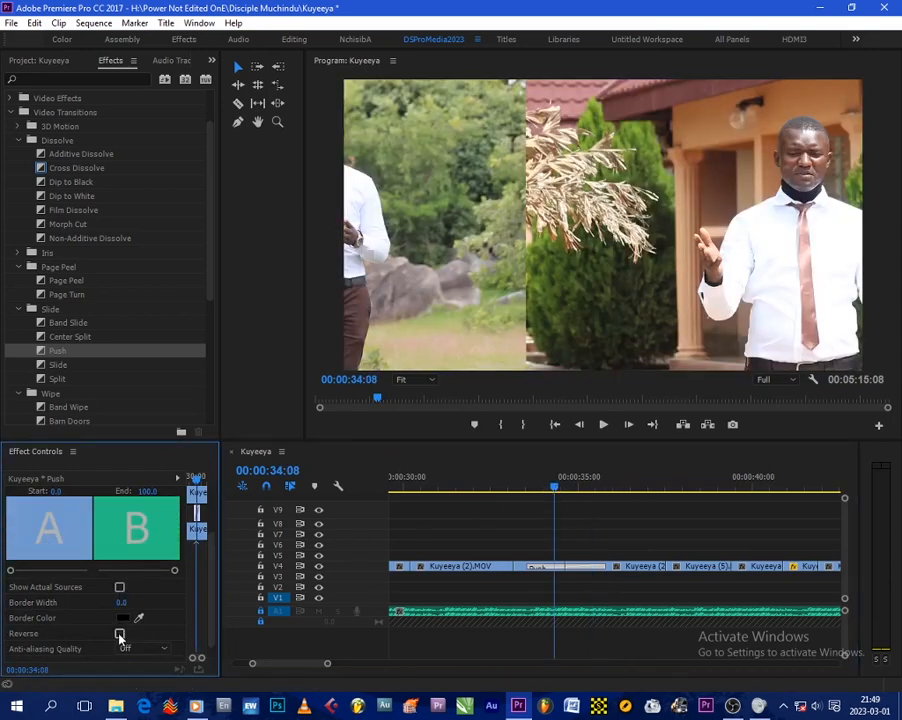
click(119, 634)
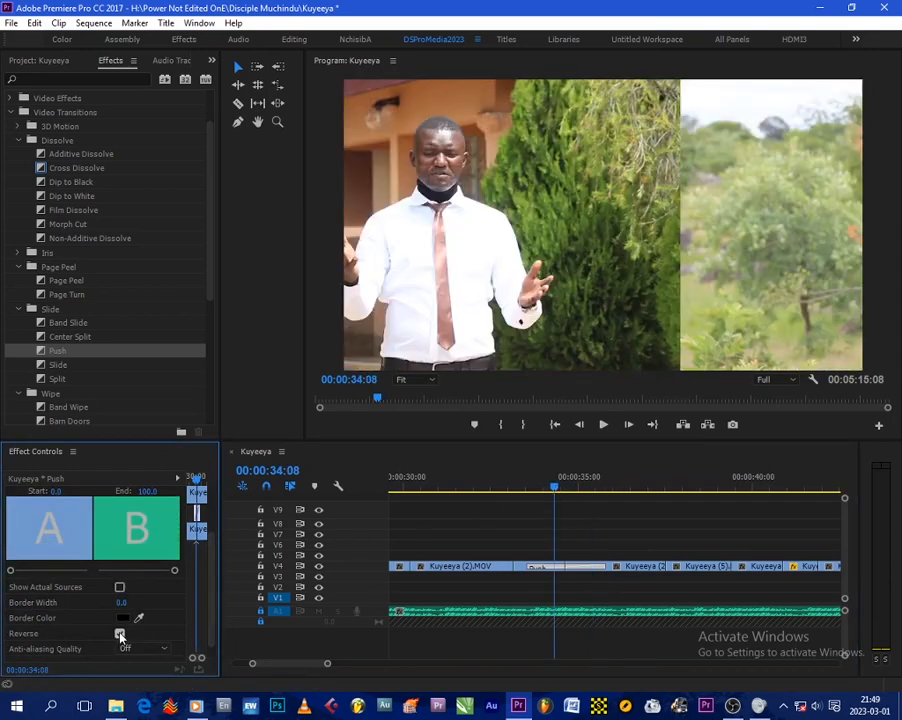
click(537, 490)
key(space)
key(space)
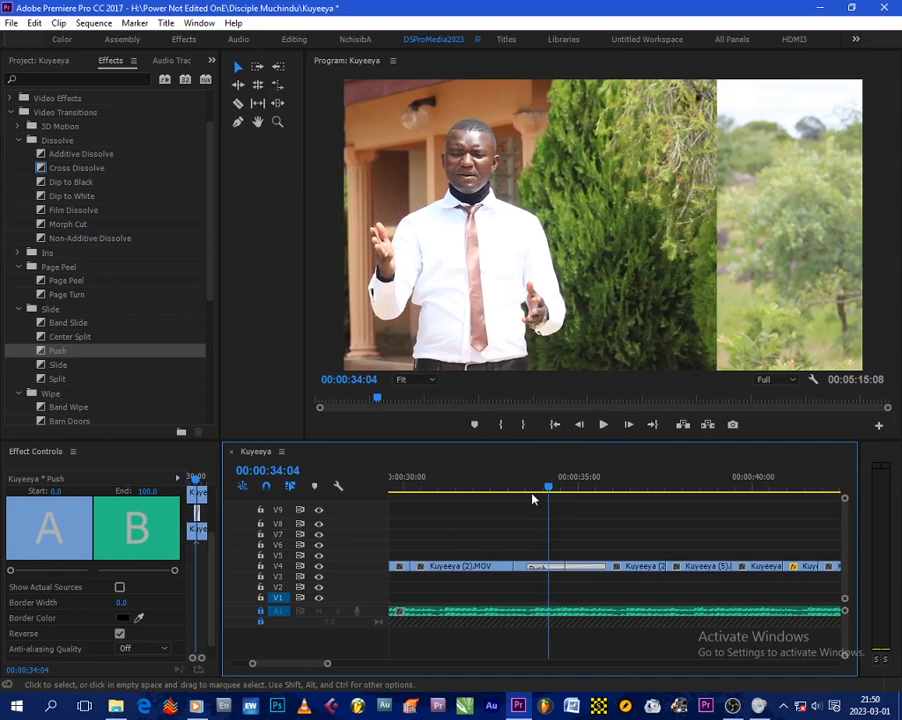
click(211, 586)
mouse_move(211, 586)
mouse_down()
mouse_move(212, 617)
mouse_move(214, 575)
mouse_up()
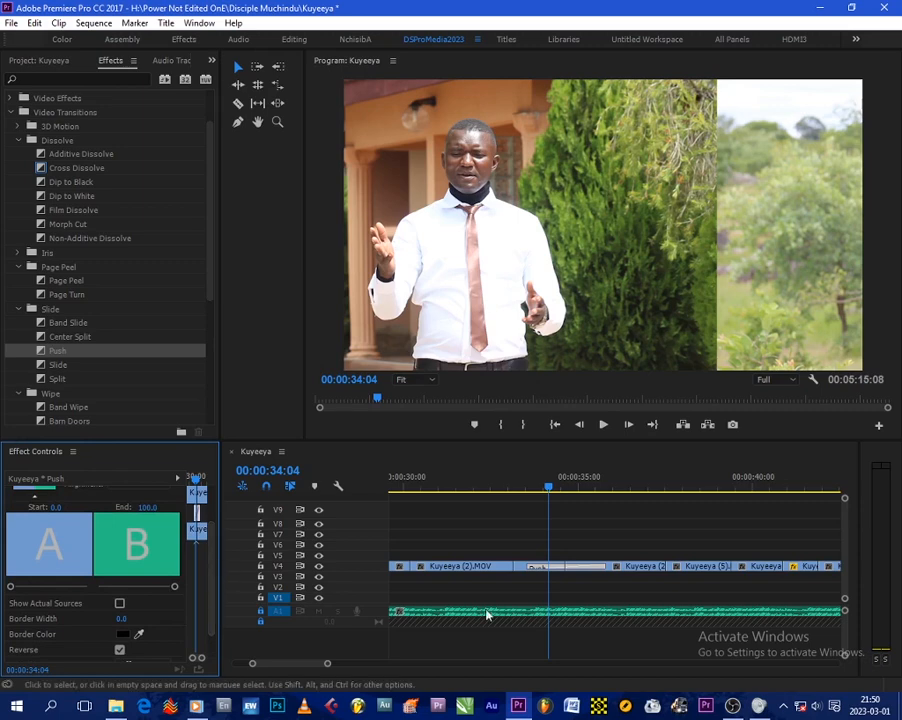
click(587, 523)
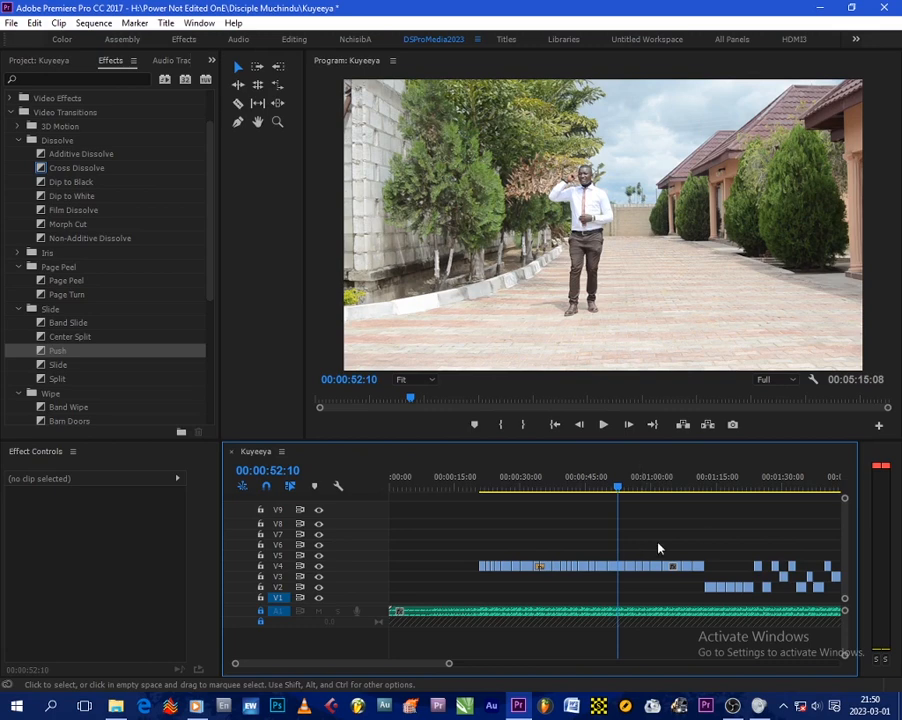
click(886, 482)
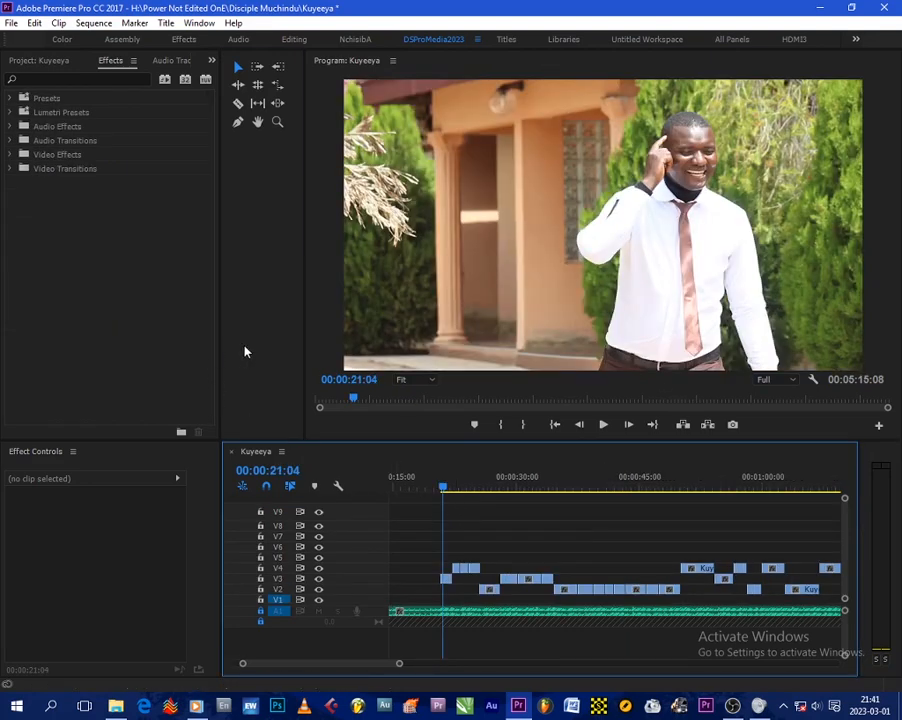
click(245, 351)
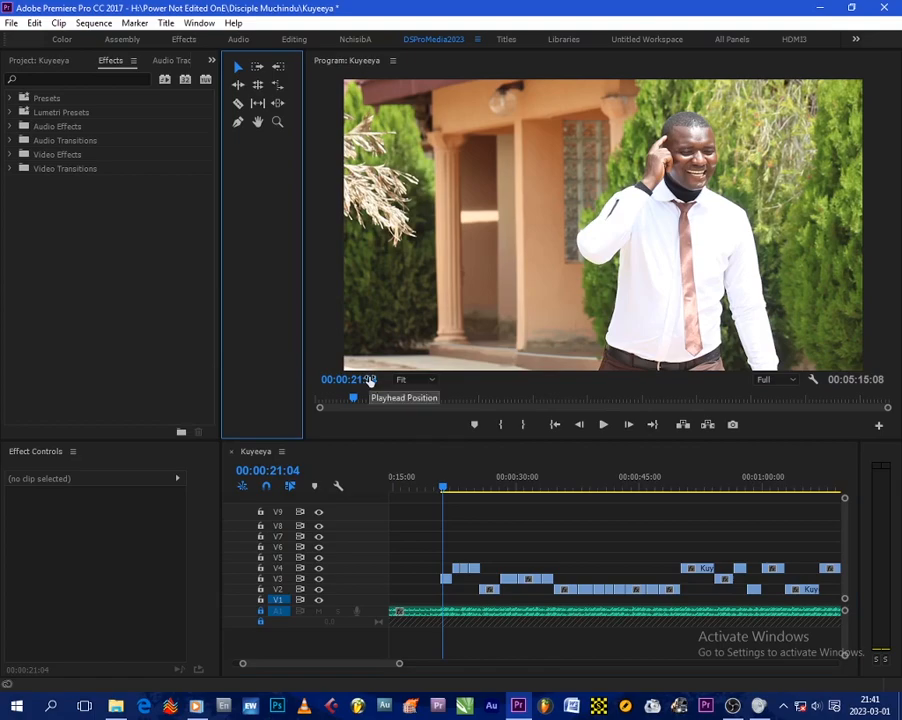